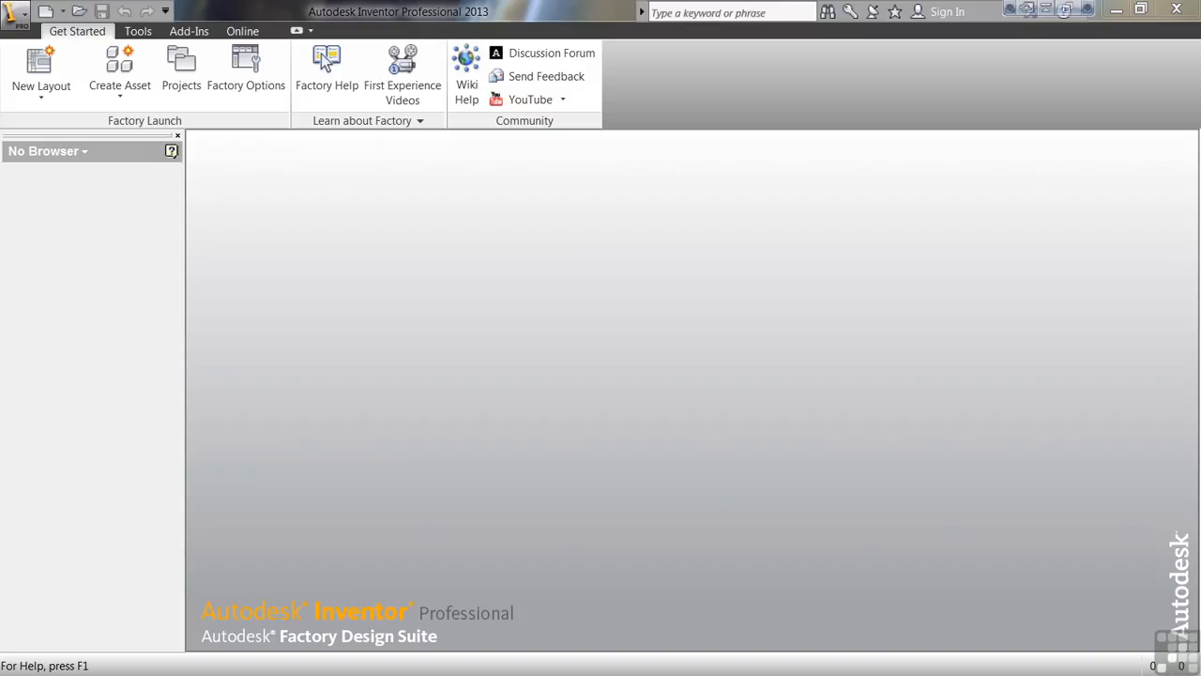
Create a new part from the Standard.ipt template and start a 2D sketch on the horizontal XZ origin plane.
left_click(43, 16)
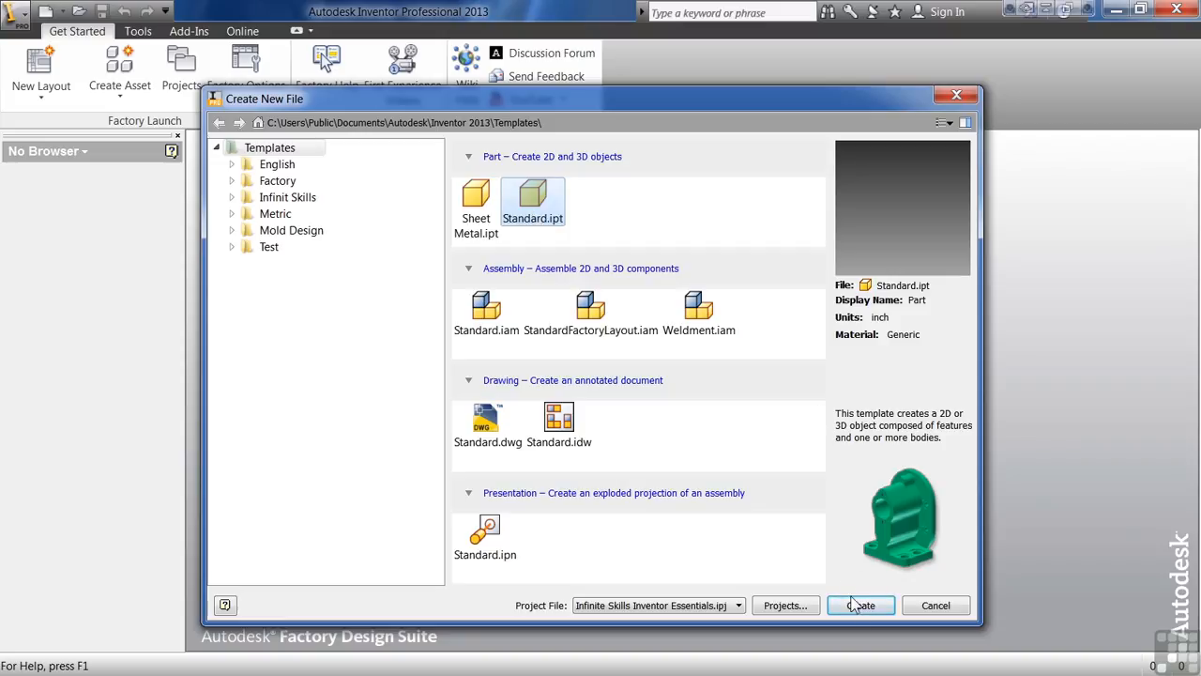
left_click(858, 605)
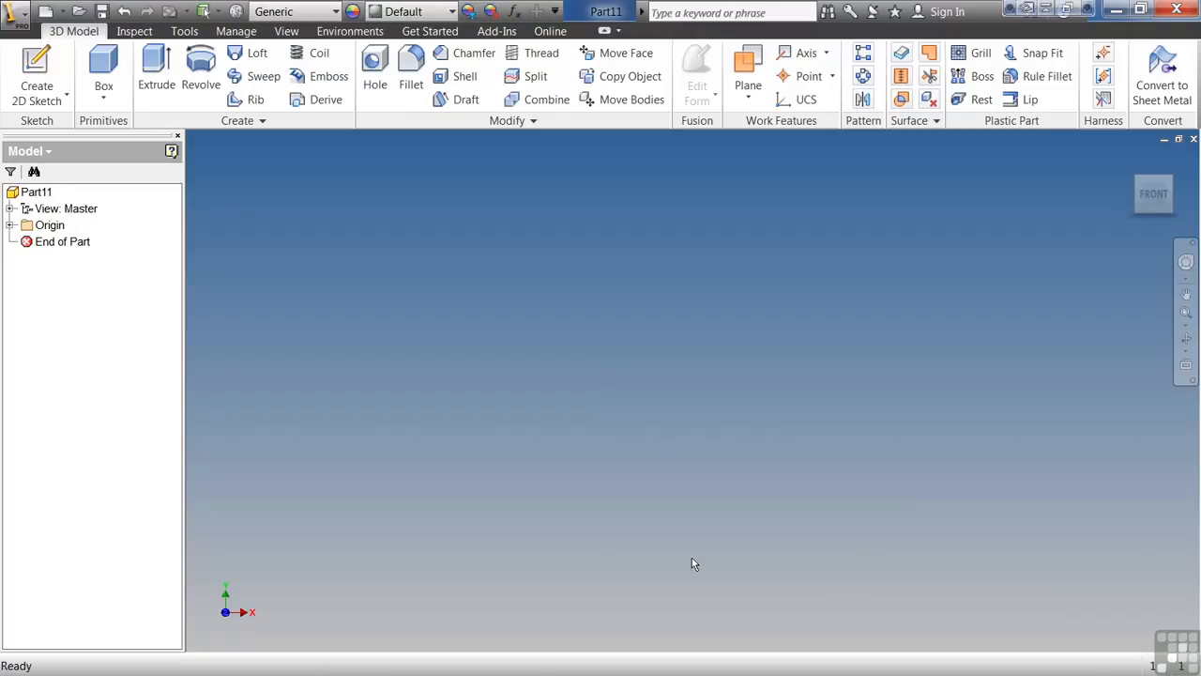
left_click(33, 62)
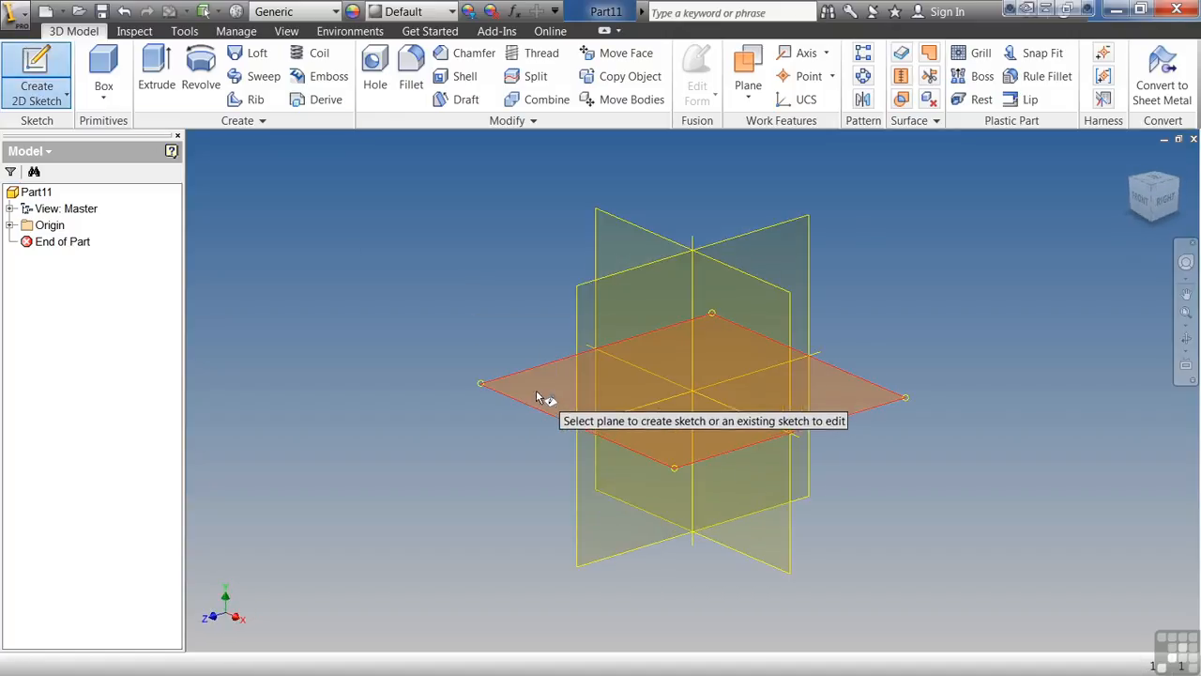
left_click(534, 406)
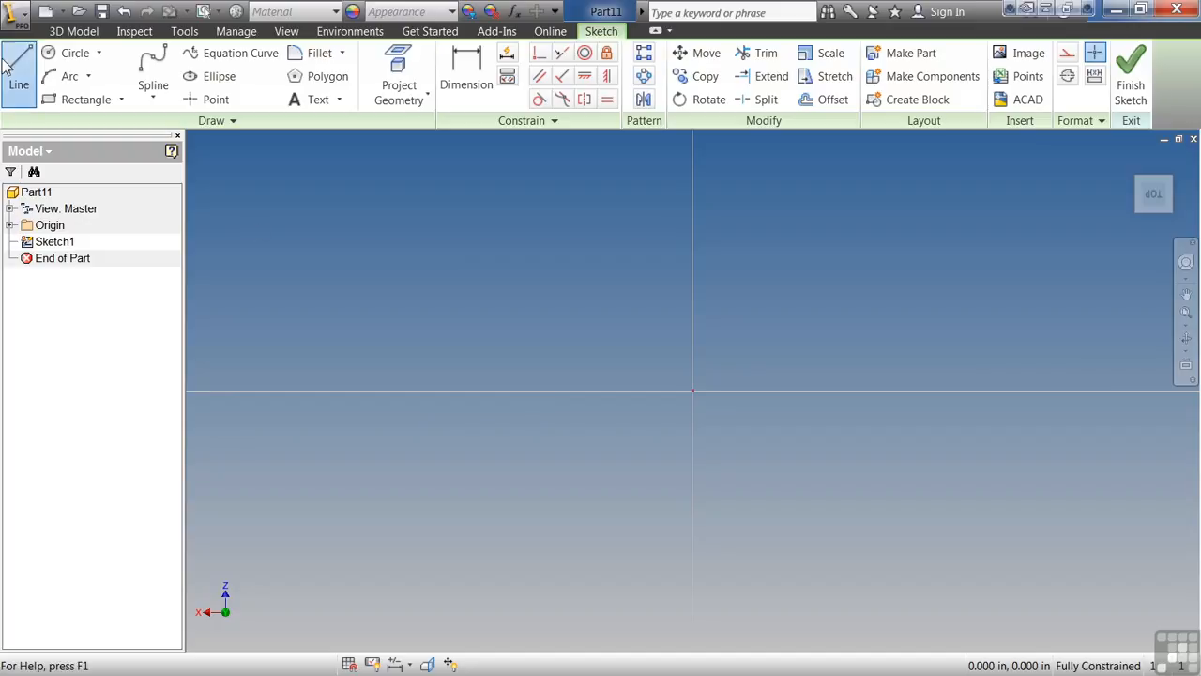
Sketch a closed D-shaped profile with two horizontal lines about 0.55 in long, a tangent arc of about 0.24 in radius and a vertical closing line.
left_click(20, 81)
left_click(490, 452)
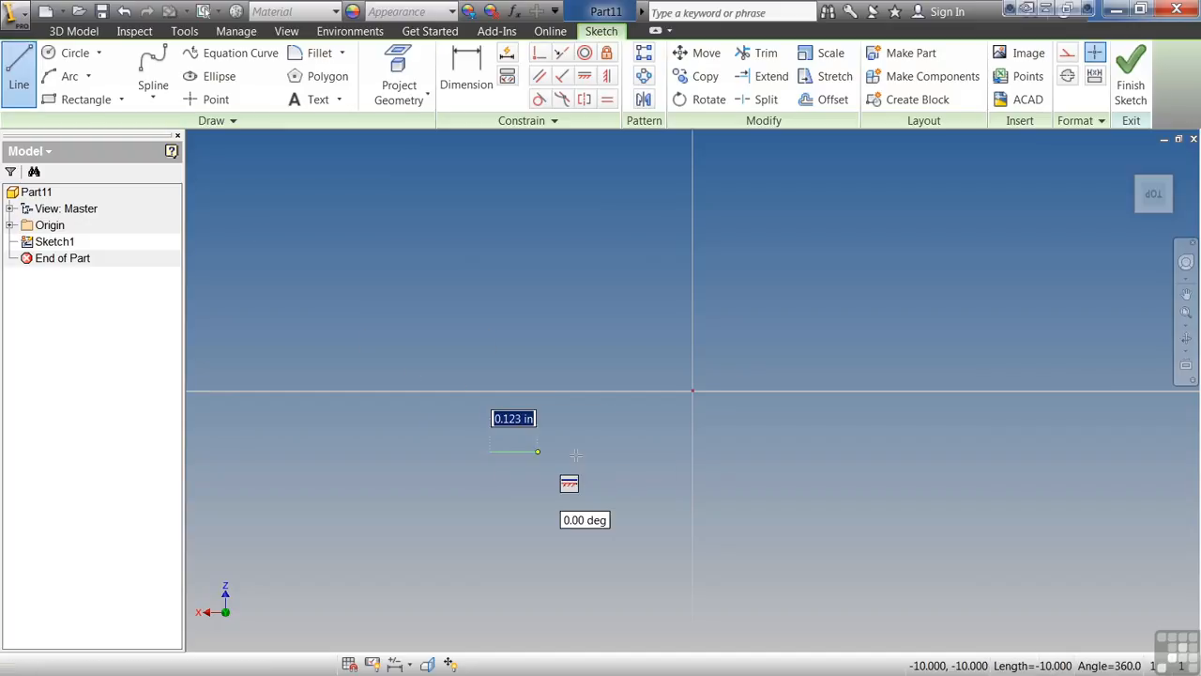
left_click(703, 451)
left_click(702, 452)
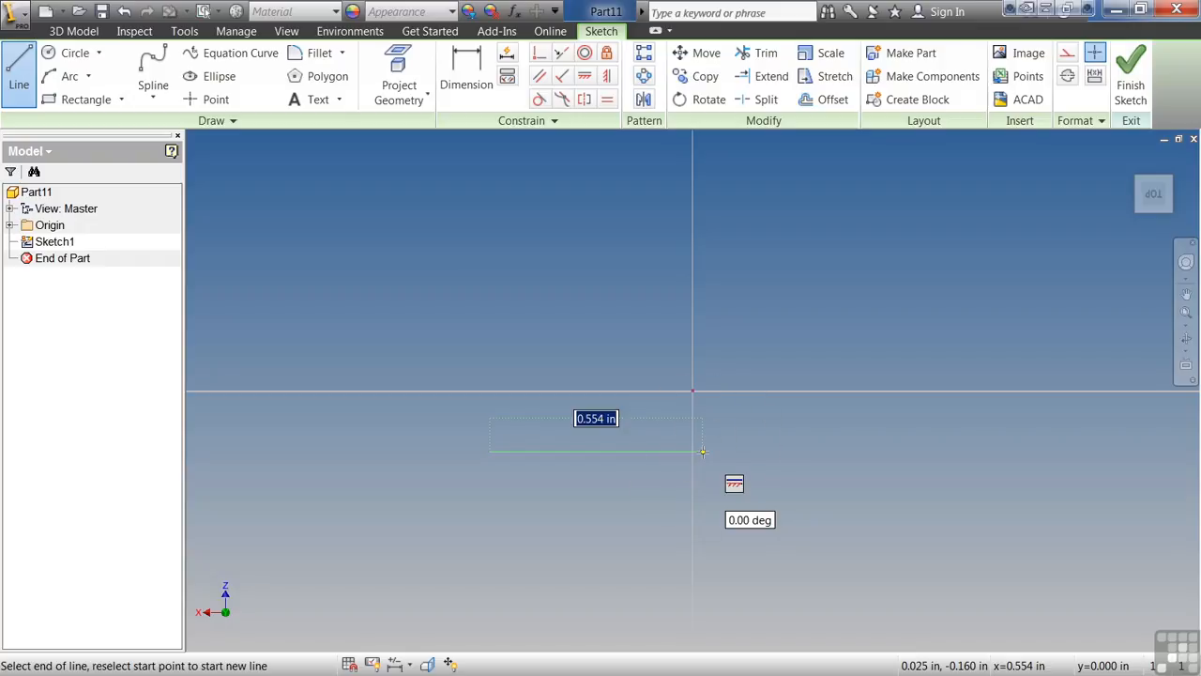
left_click(703, 452)
left_click(703, 451)
left_click_drag(703, 451, 703, 267)
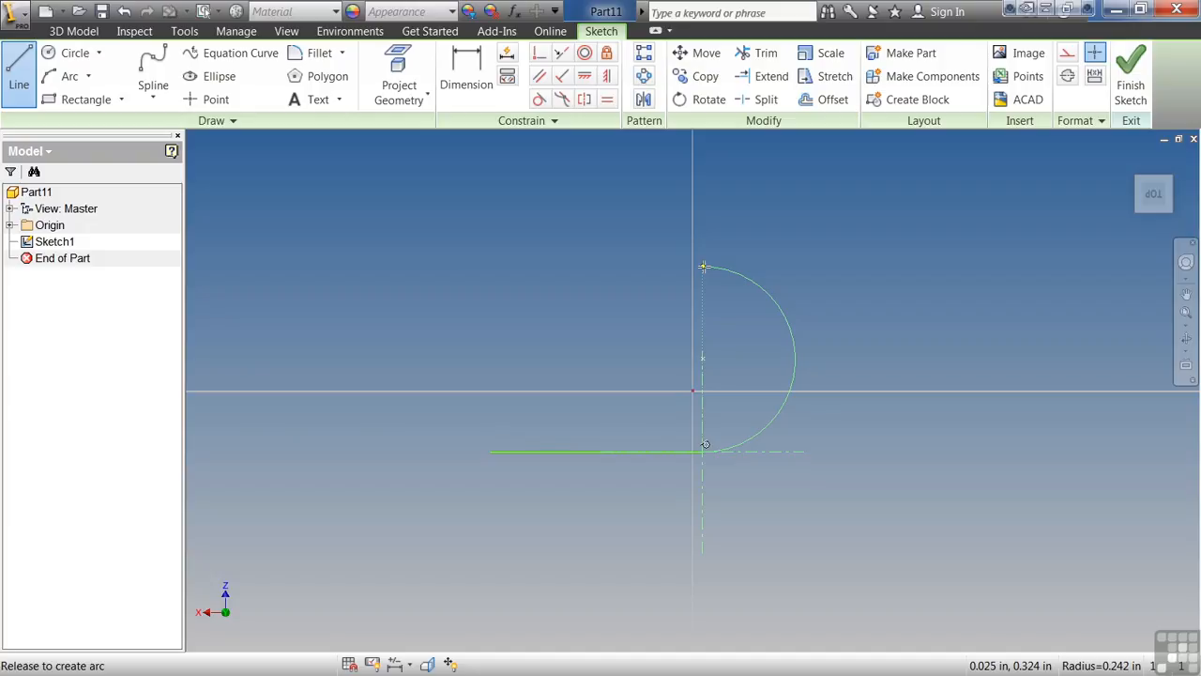
left_click_drag(702, 266, 703, 266)
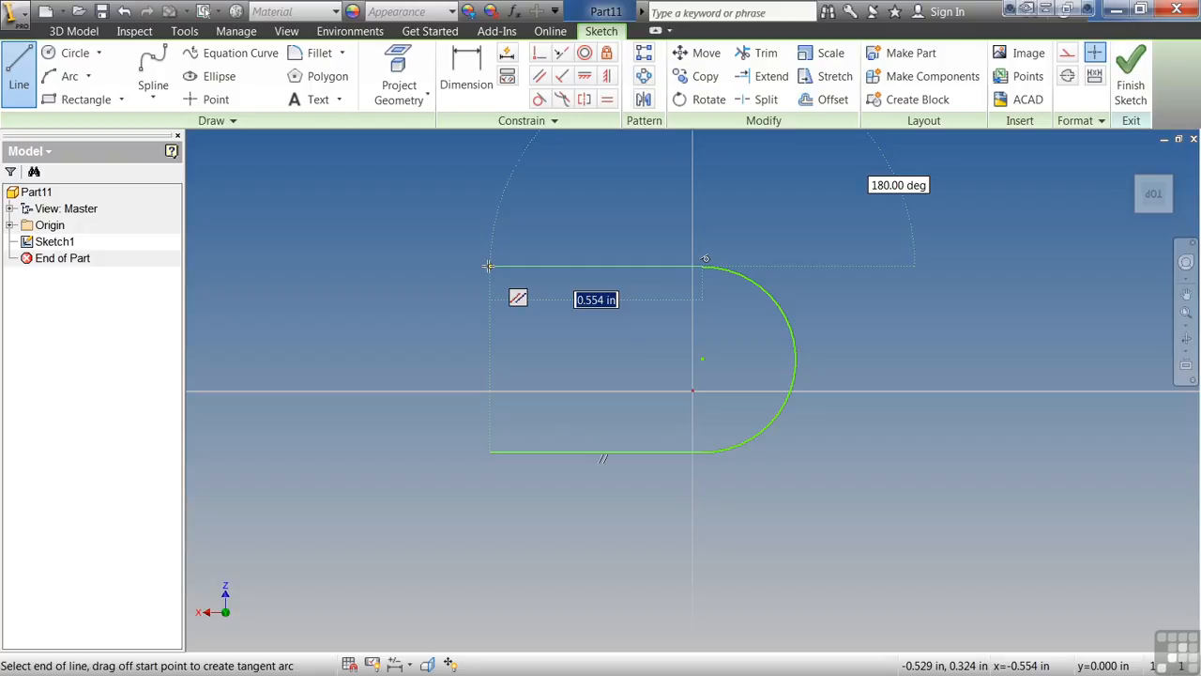
left_click(488, 267)
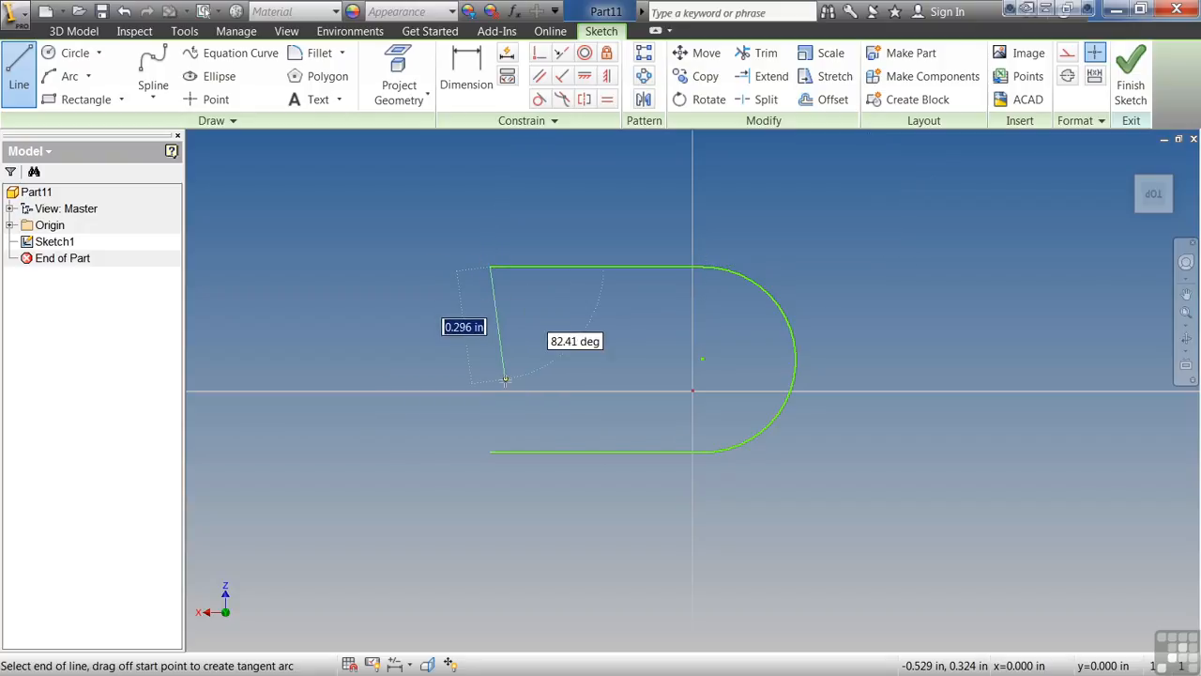
left_click(490, 453)
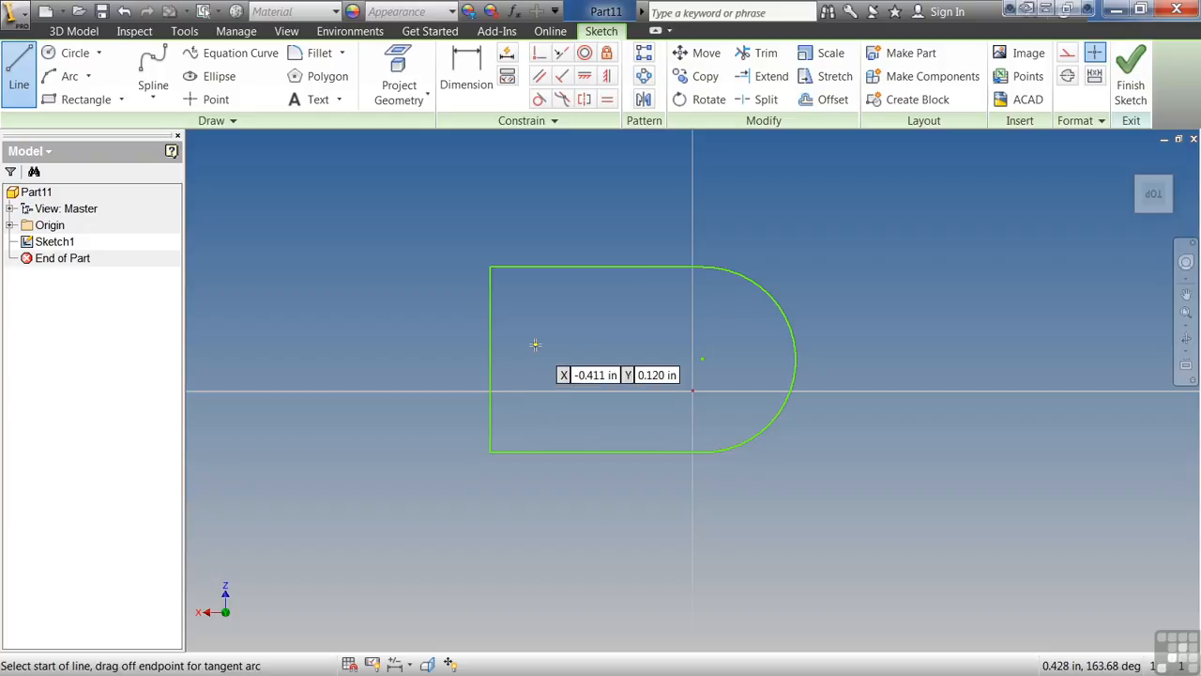
key("Escape")
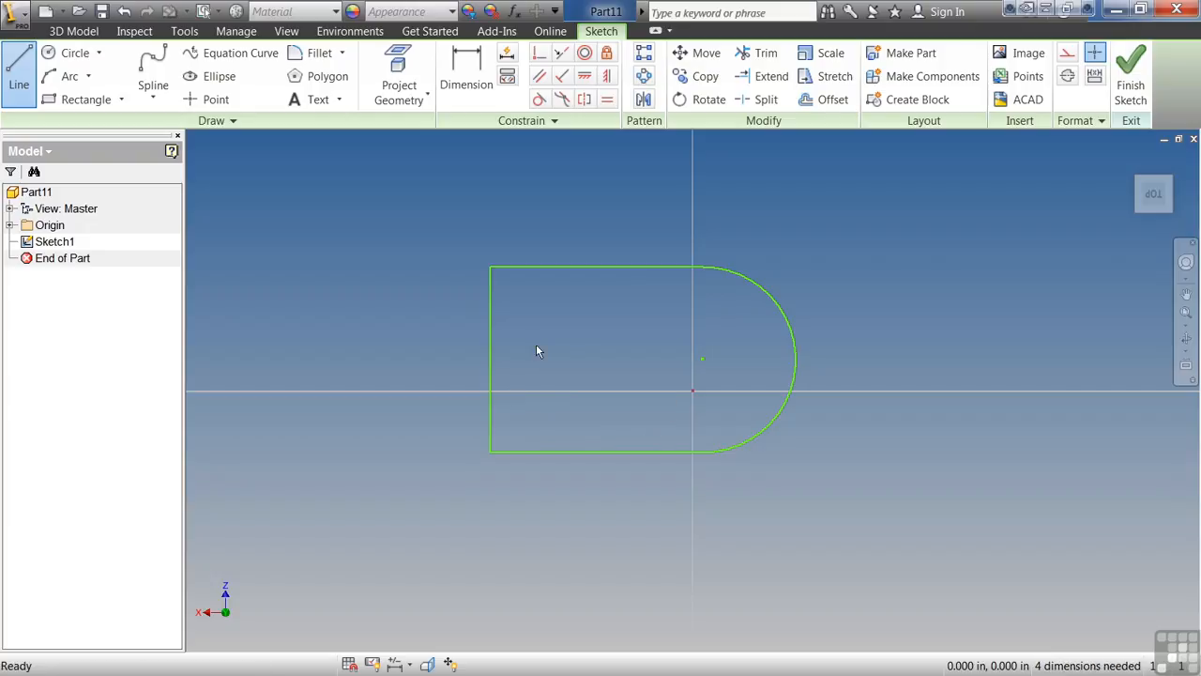
Examine the constraints on the profile's upper line and on the whole sketch, and hide all constraint symbols.
left_click(516, 82)
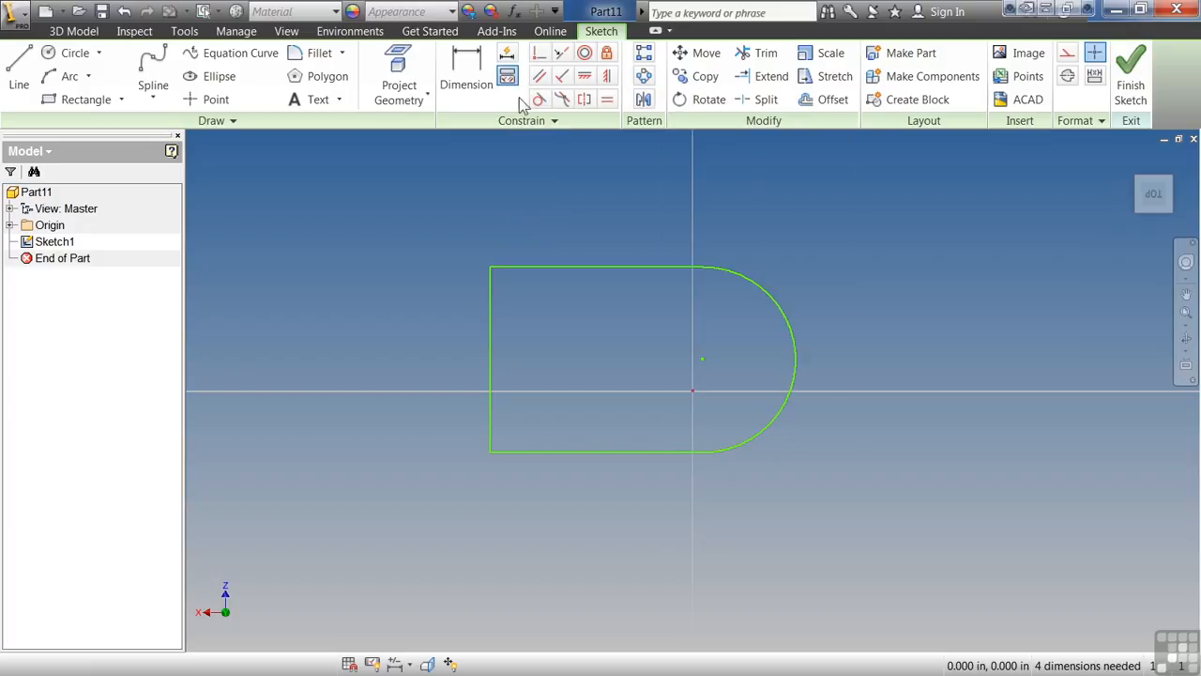
left_click(581, 267)
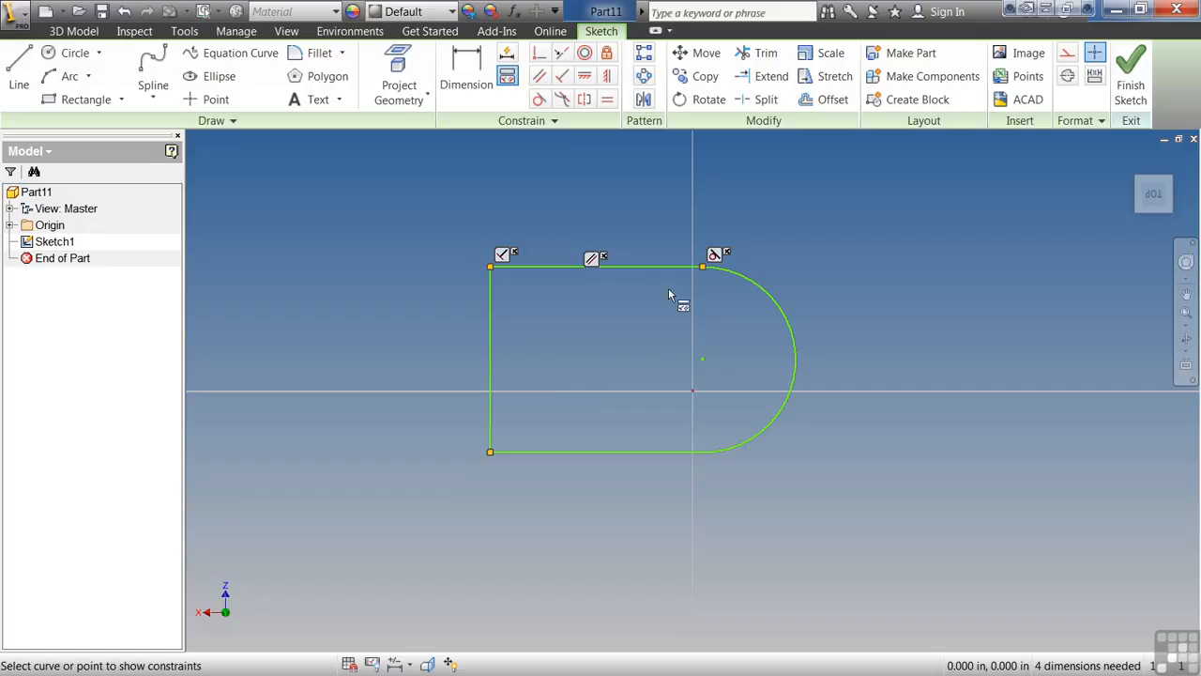
right_click(572, 305)
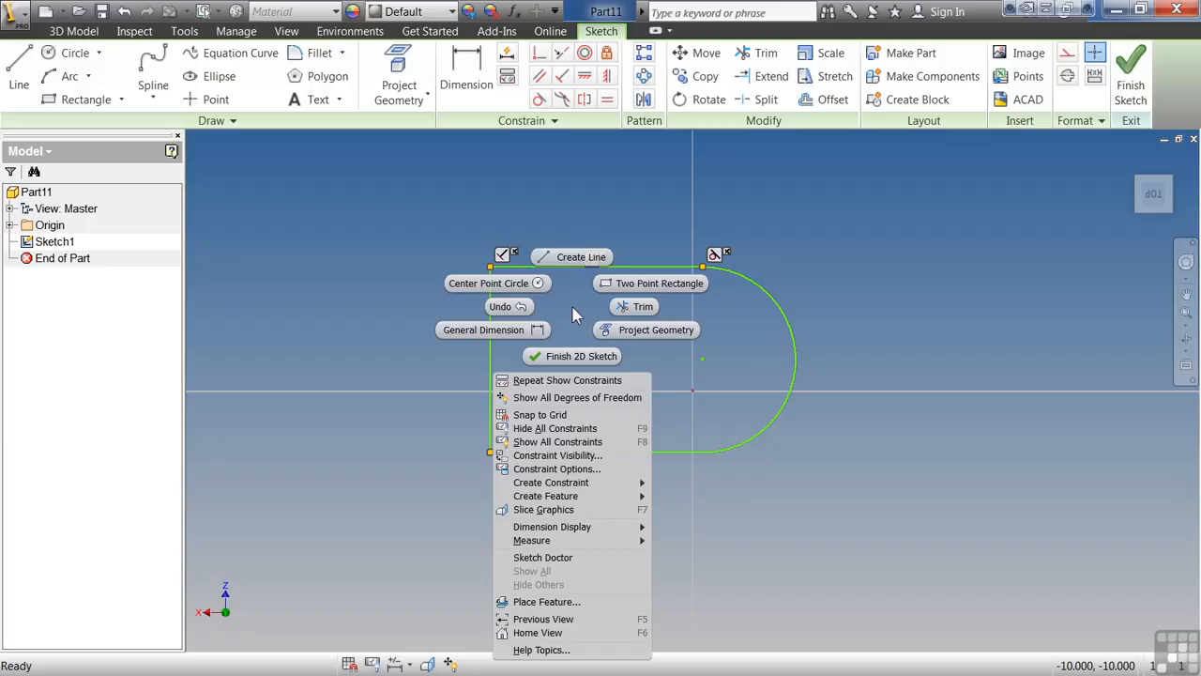
left_click(563, 442)
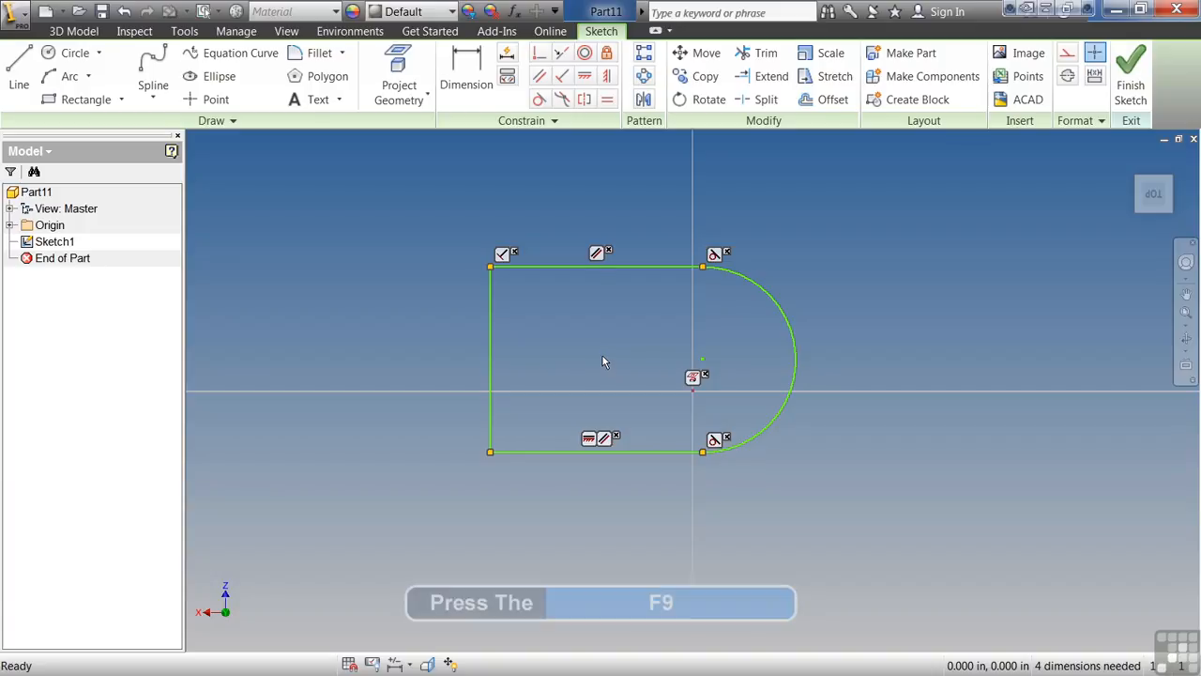
key("F9")
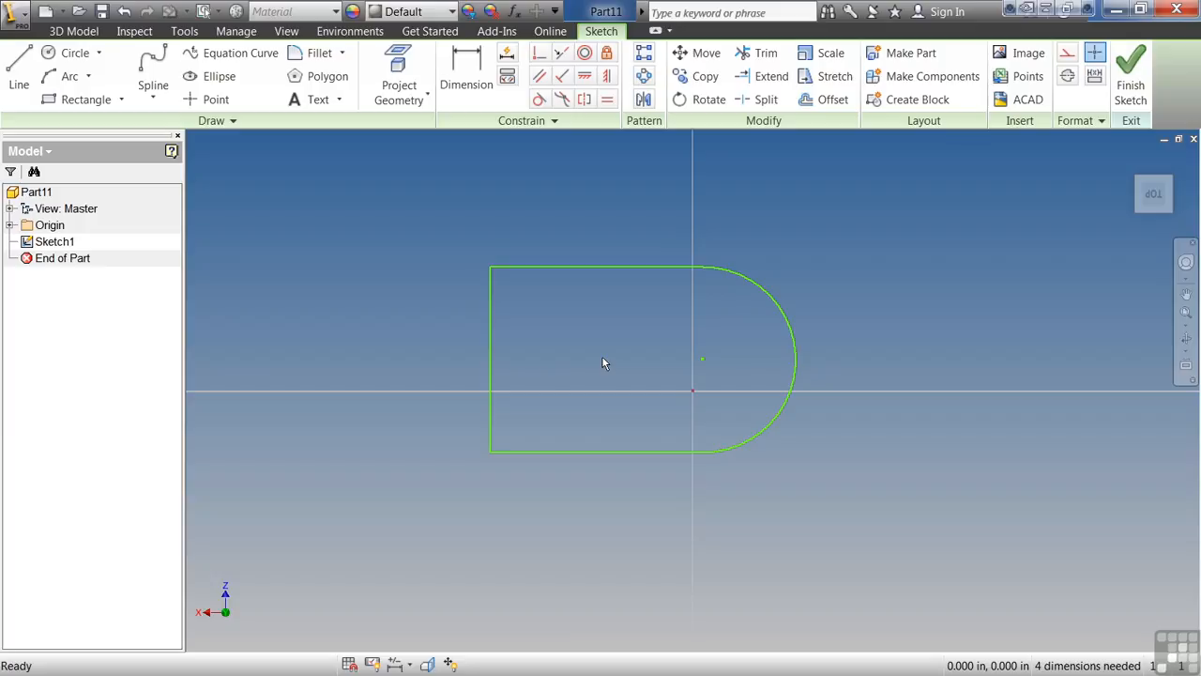
Stretch the profile by moving its vertical edge, lower line and arc until it is about 0.64 in tall.
mouse_move(490, 328)
left_mouse_down()
mouse_move(423, 327)
mouse_move(483, 319)
left_mouse_up()
left_click_drag(550, 452, 475, 512)
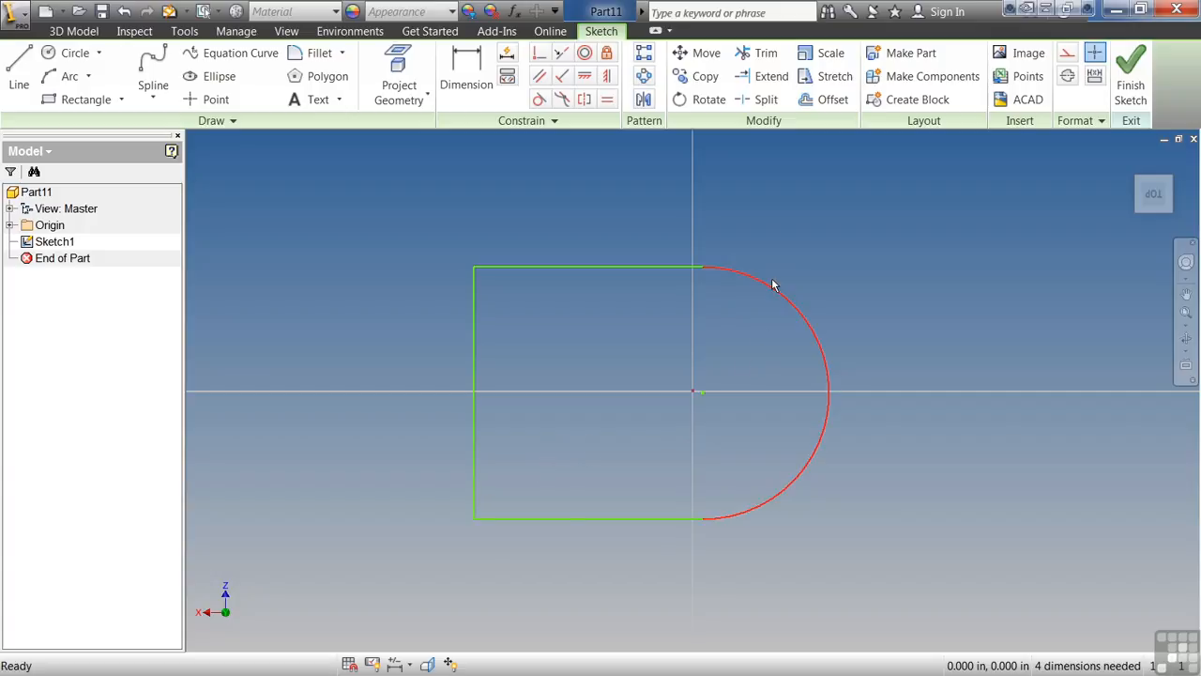
mouse_move(778, 290)
left_mouse_down()
mouse_move(818, 295)
mouse_move(789, 302)
left_mouse_up()
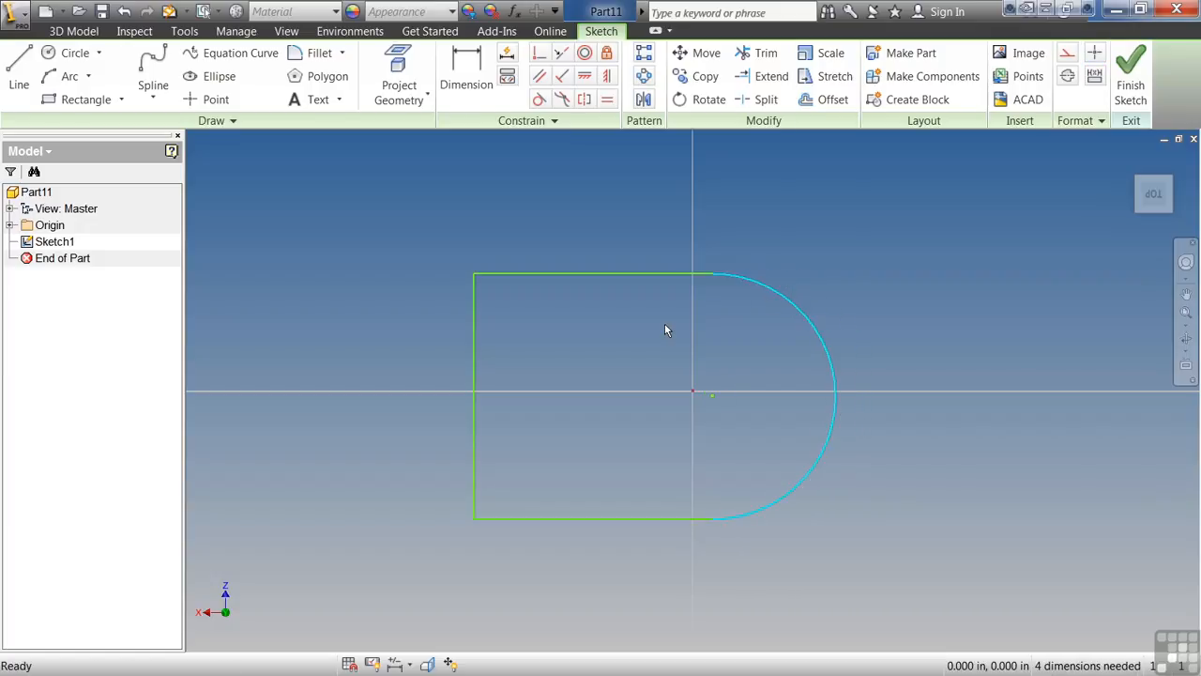
Show all sketch constraints and delete the parallel constraint between the profile's upper and lower lines.
key("F8")
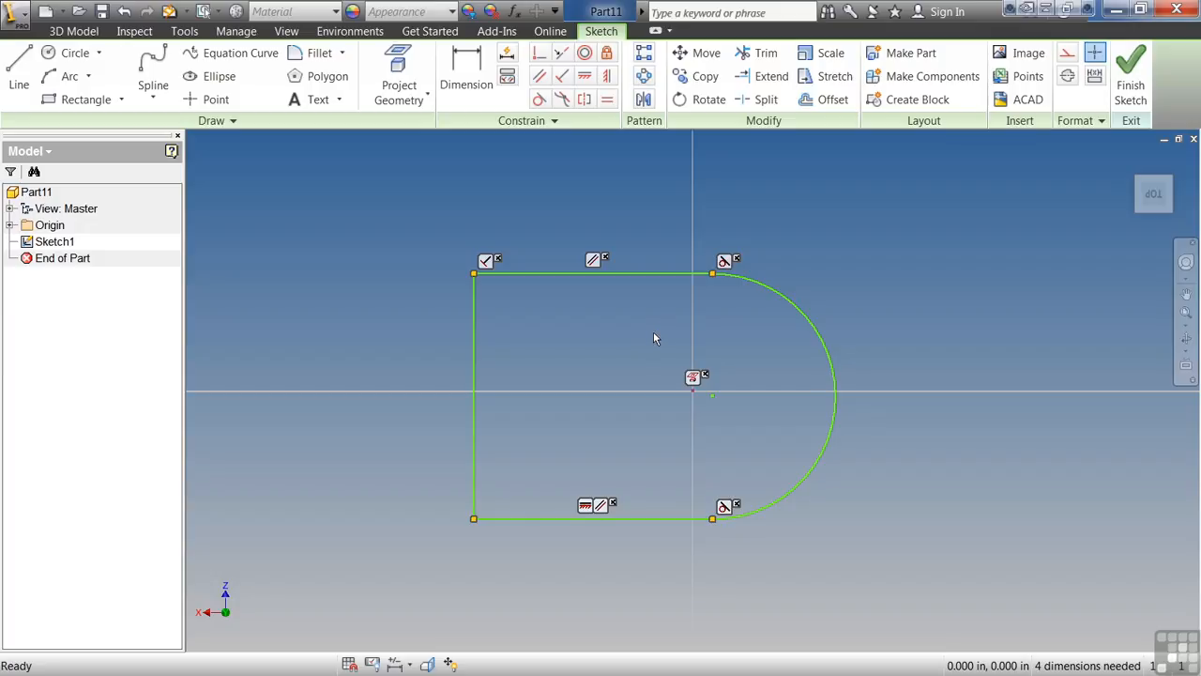
left_click(593, 261)
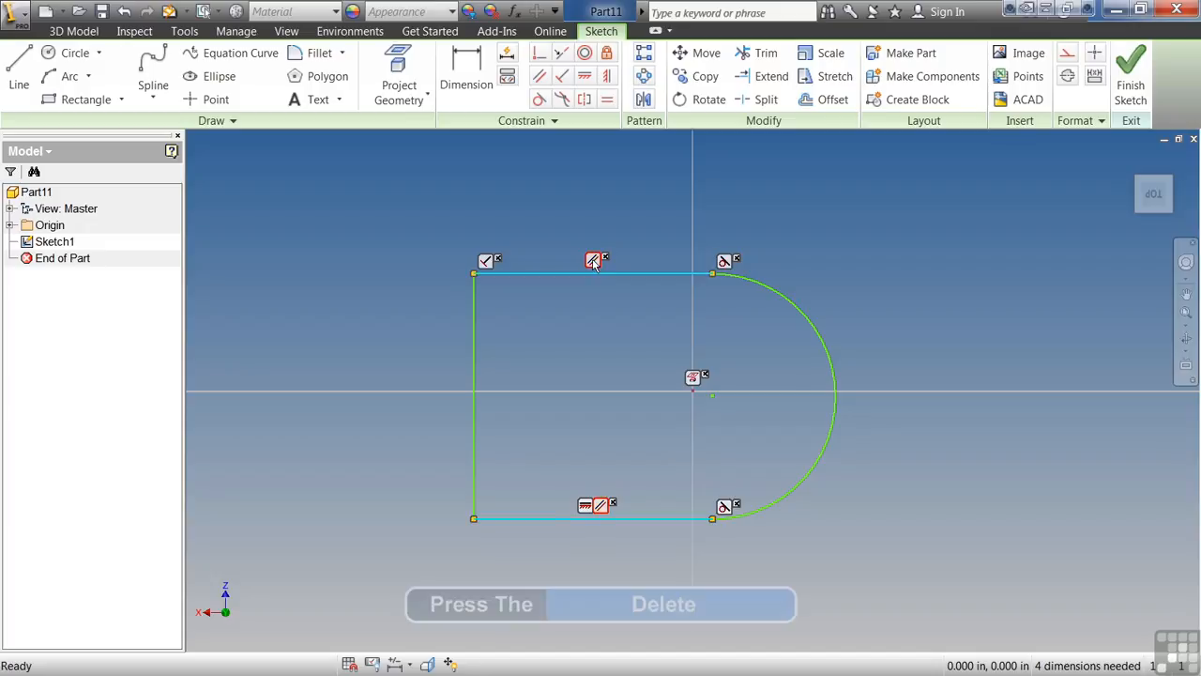
key("Delete")
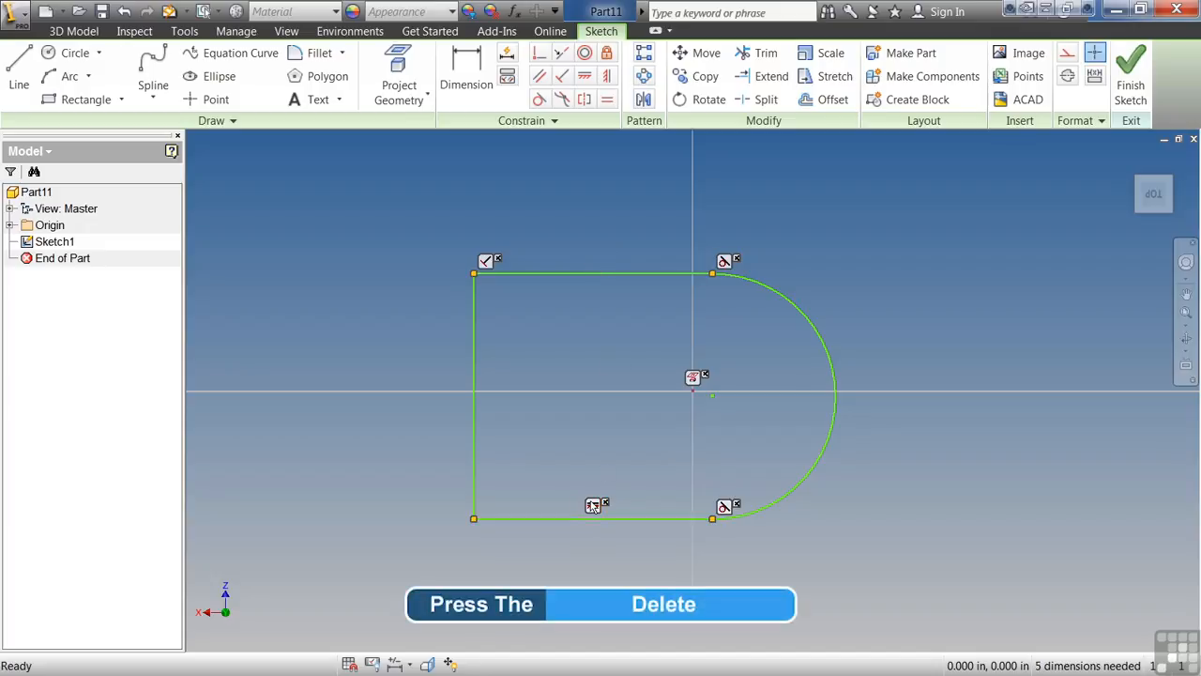
Try deleting the lower line's horizontal constraint and shifting the profile's lower-left corner, and undo these edits.
right_click(593, 507)
left_click(594, 506)
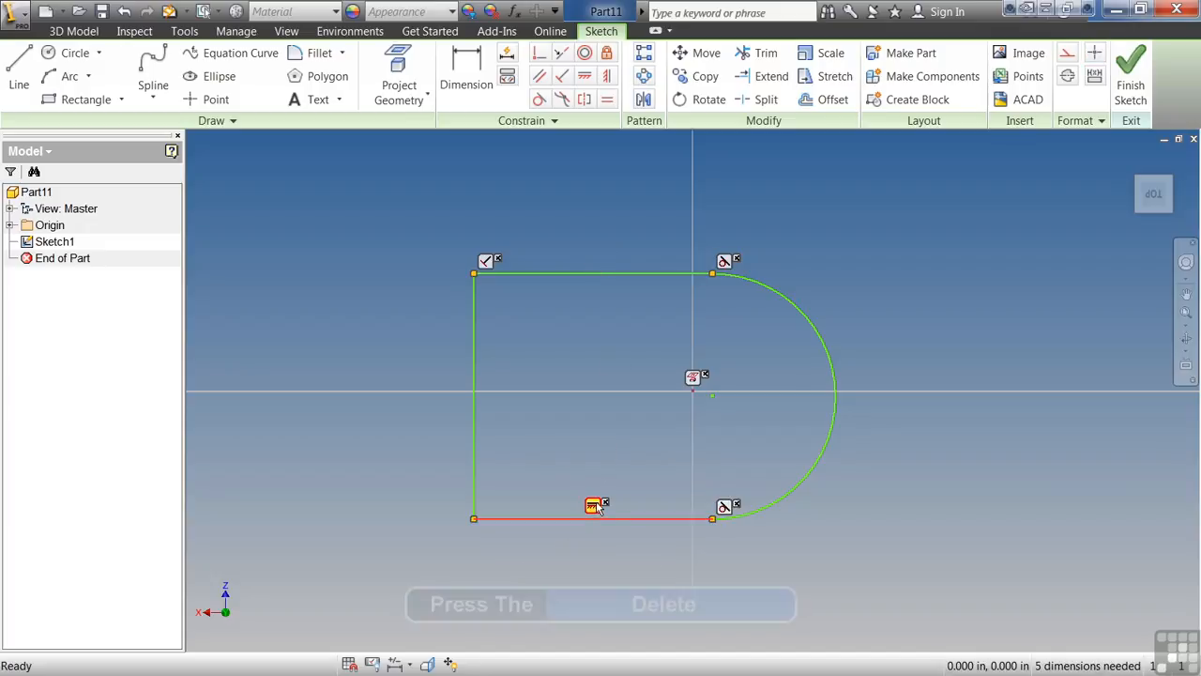
right_click(597, 506)
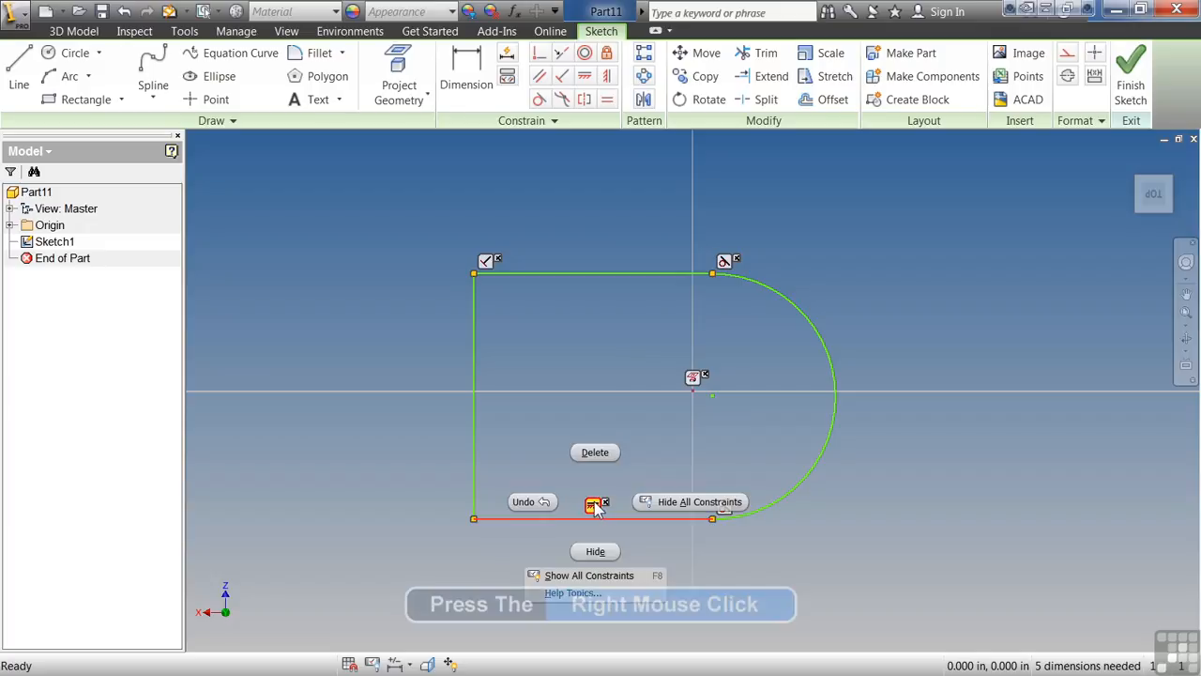
left_click(603, 452)
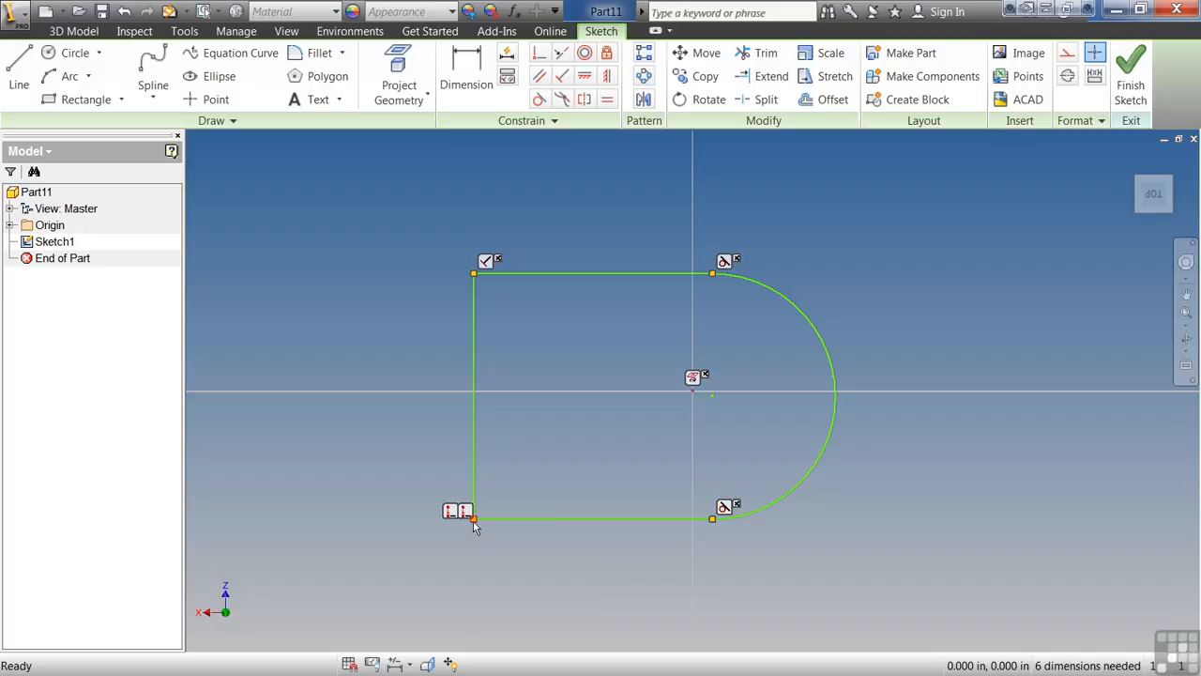
mouse_move(474, 521)
left_mouse_down()
mouse_move(475, 579)
mouse_move(491, 423)
mouse_move(475, 576)
mouse_move(475, 522)
left_mouse_up()
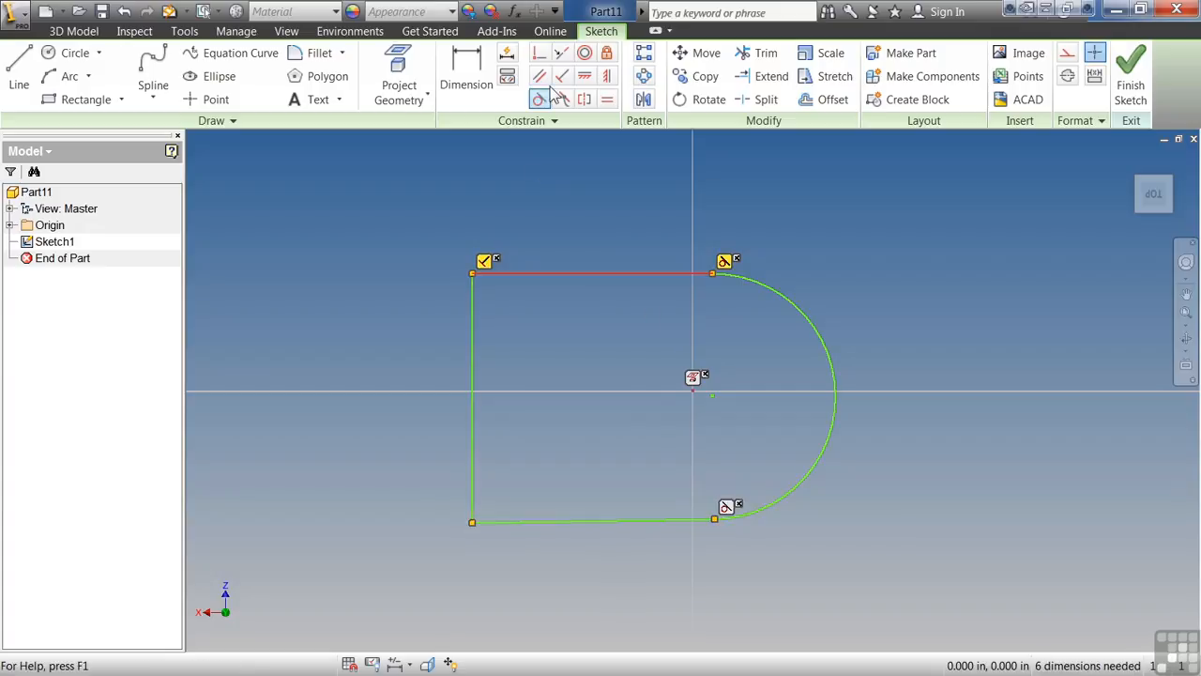
left_click(124, 13)
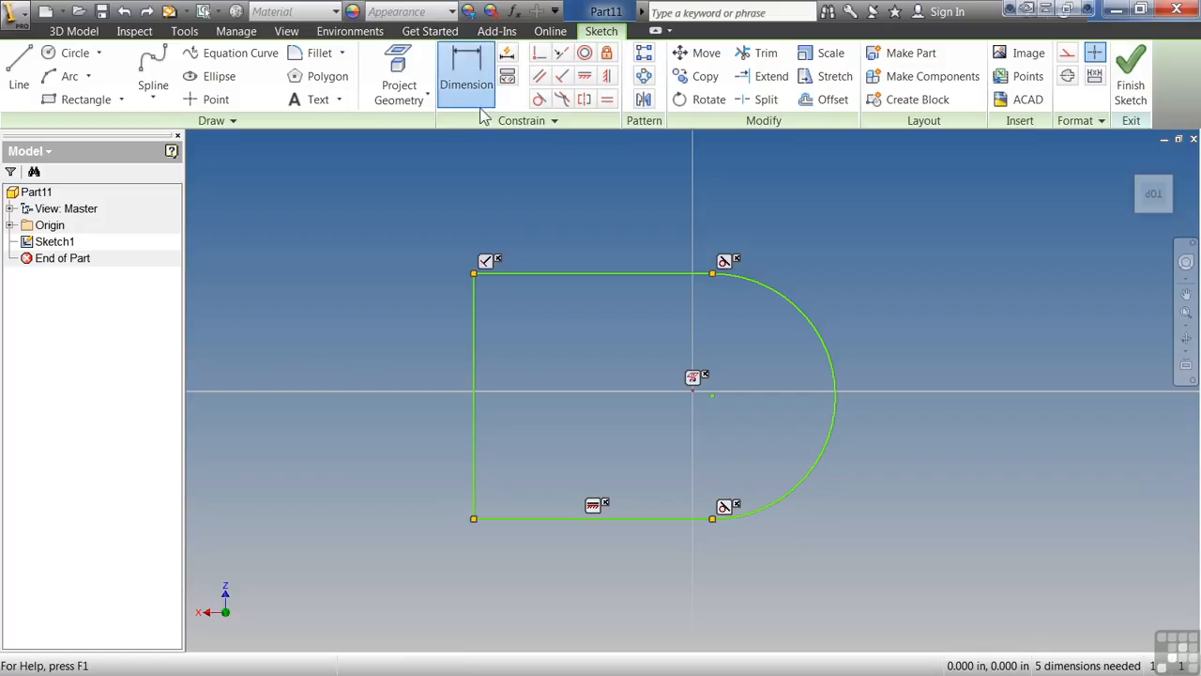
Dimension the profile's vertical straight edge and set its length to 2 in.
left_click(466, 71)
left_click(473, 340)
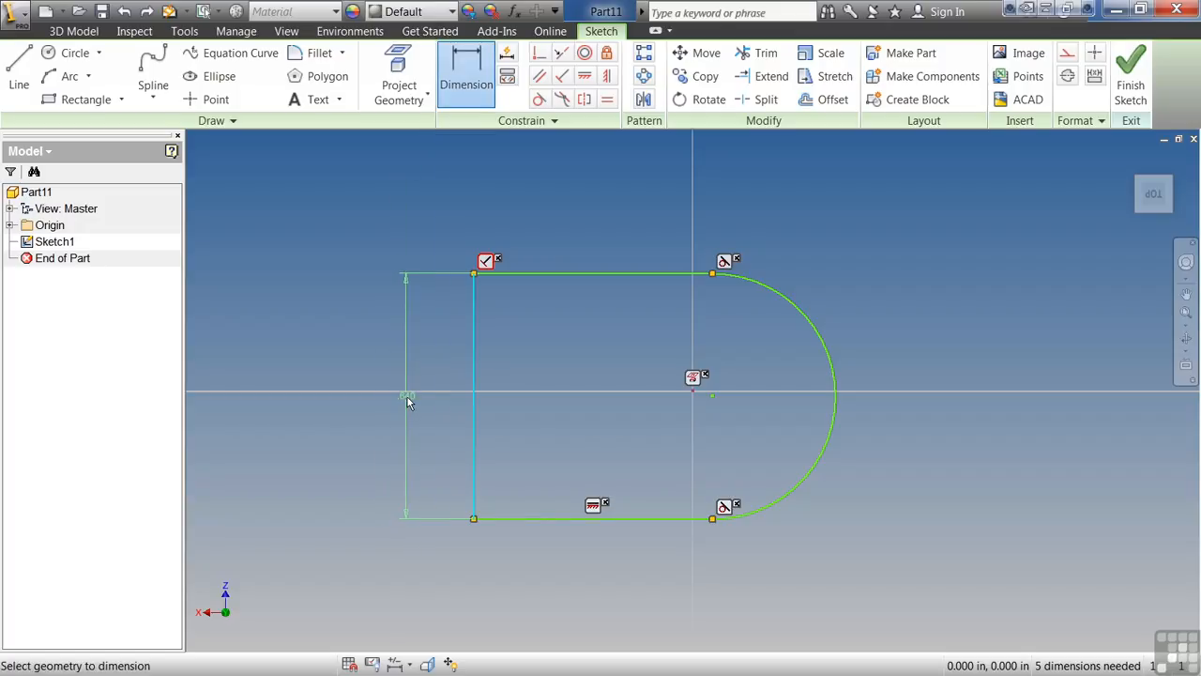
left_click(407, 392)
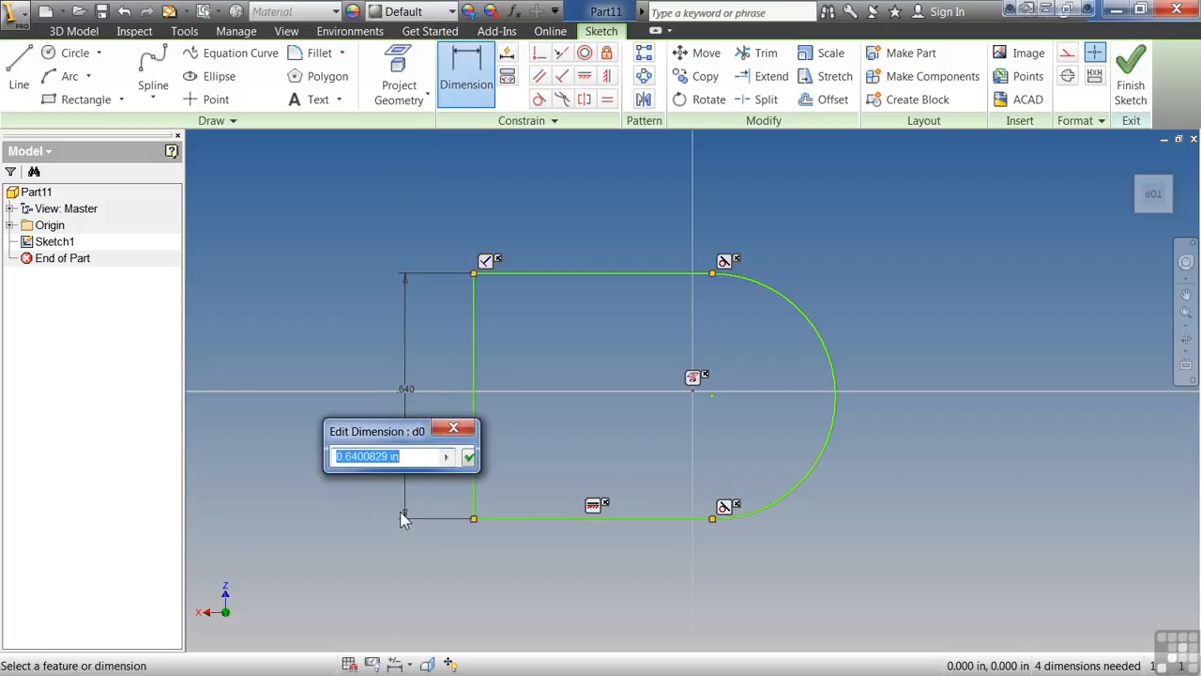
type("2")
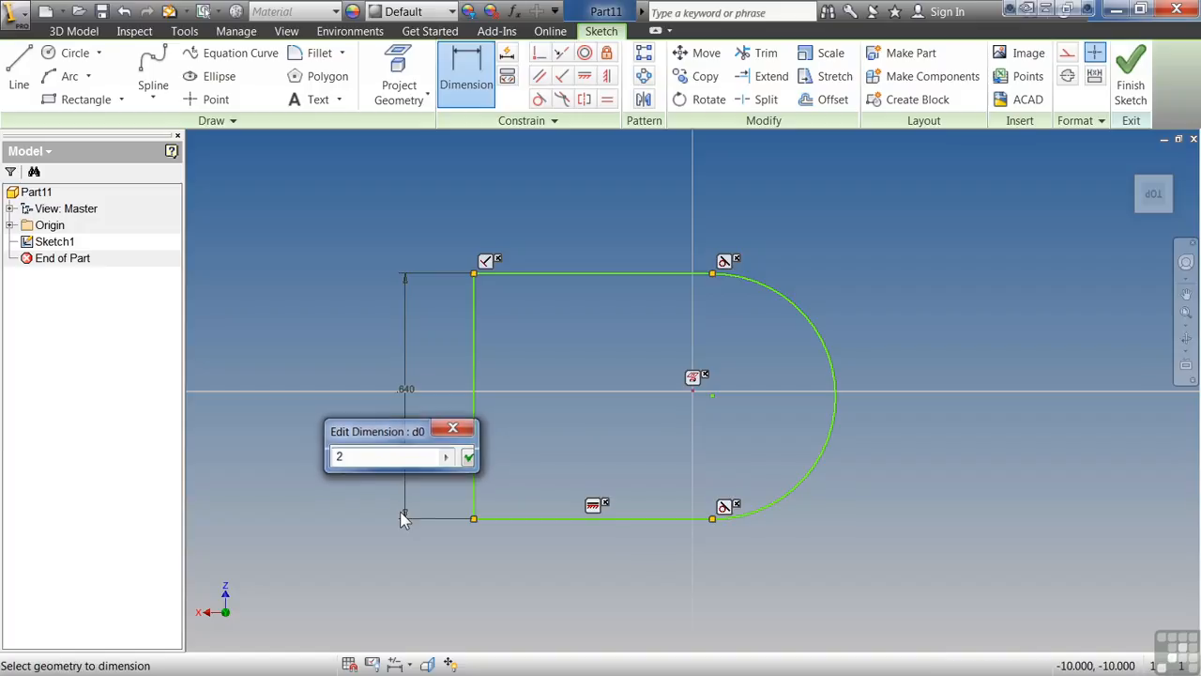
key("Return")
key("Home")
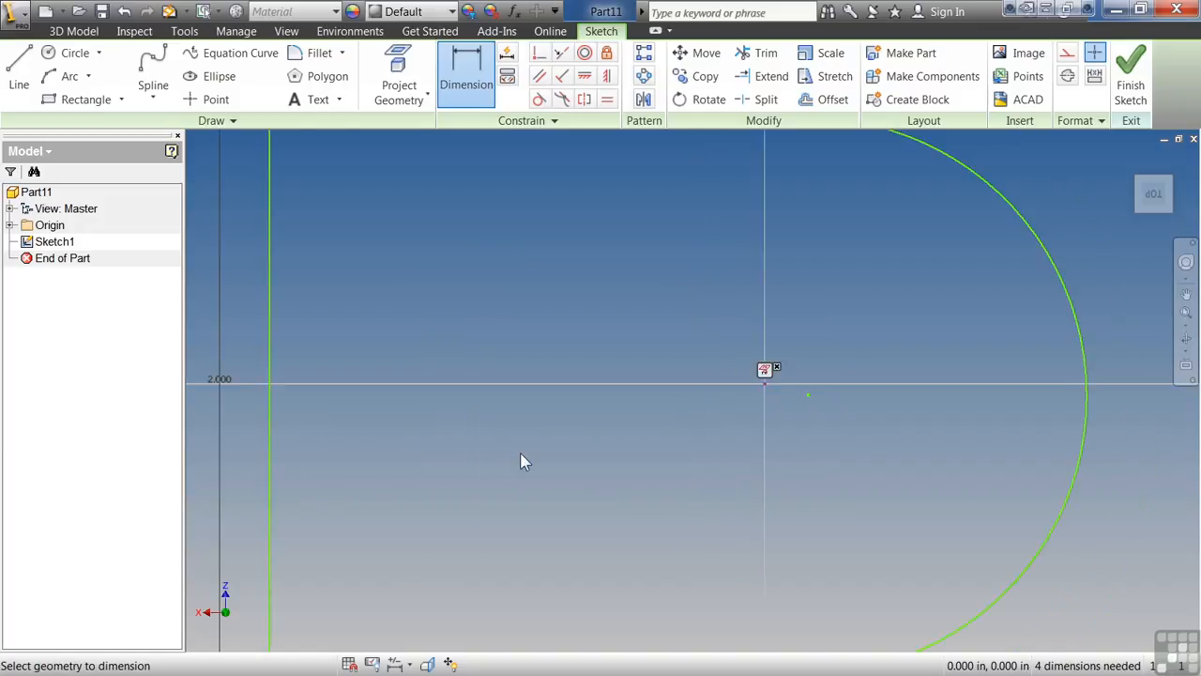
scroll(521, 453, "down", 3)
scroll(520, 452, "up", 4)
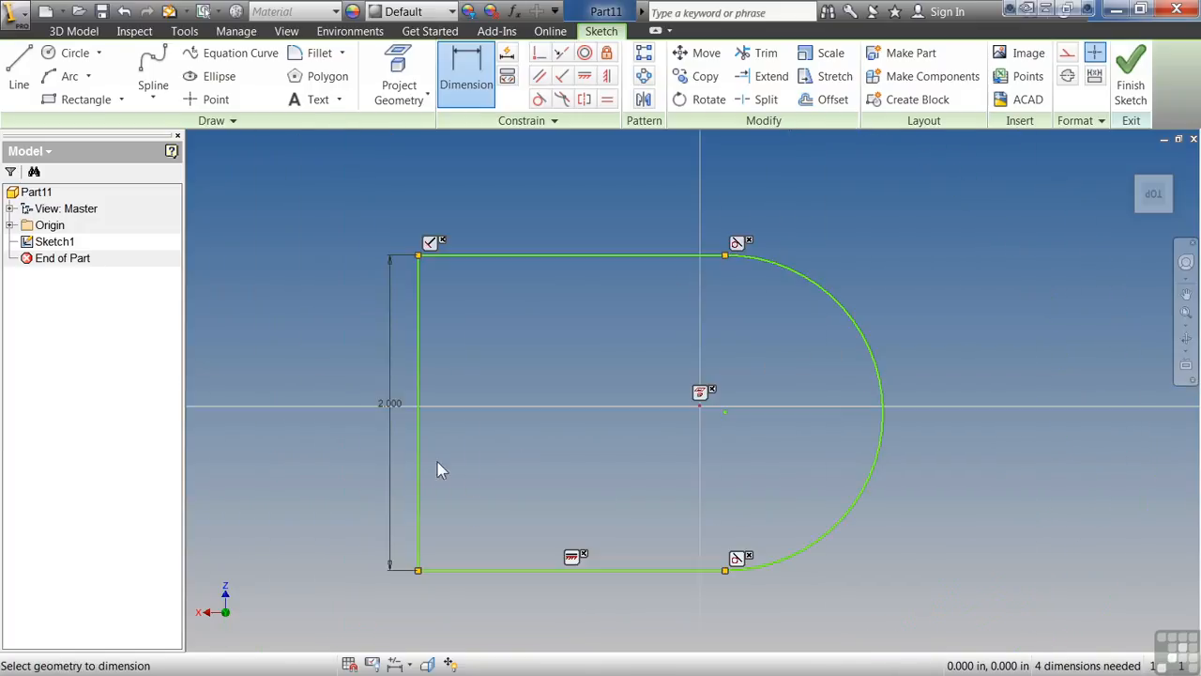
Set the vertical edge's dimension to 1.5 in.
left_click(392, 411)
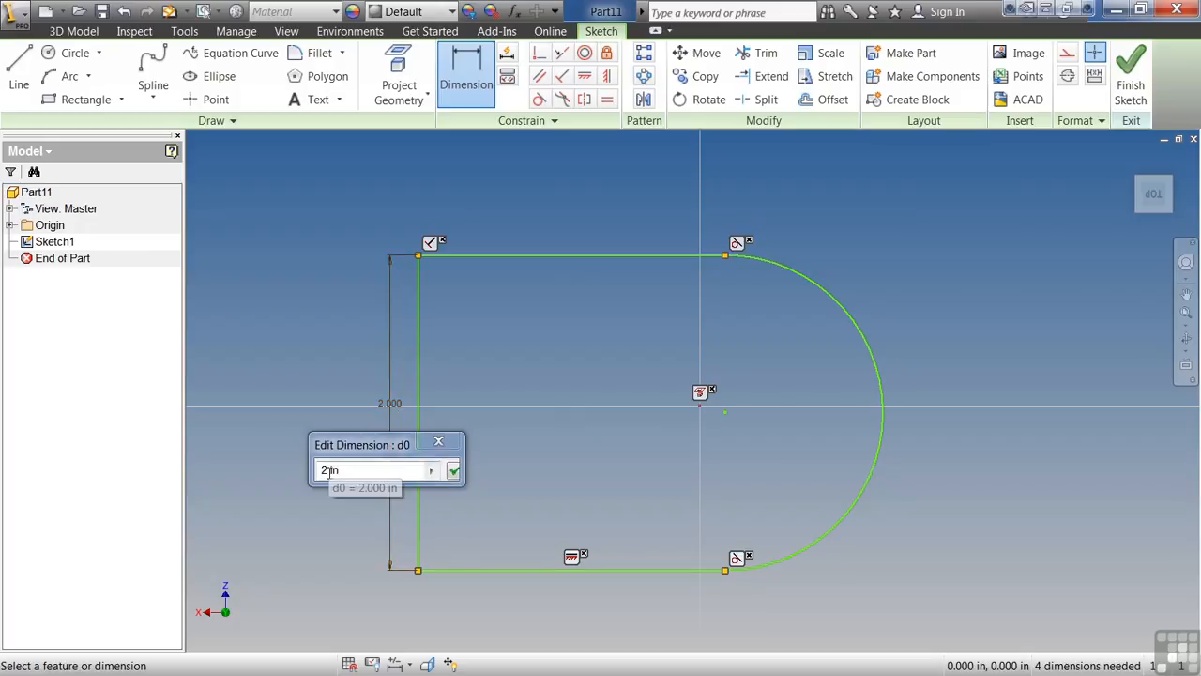
type("1.5")
key("Return")
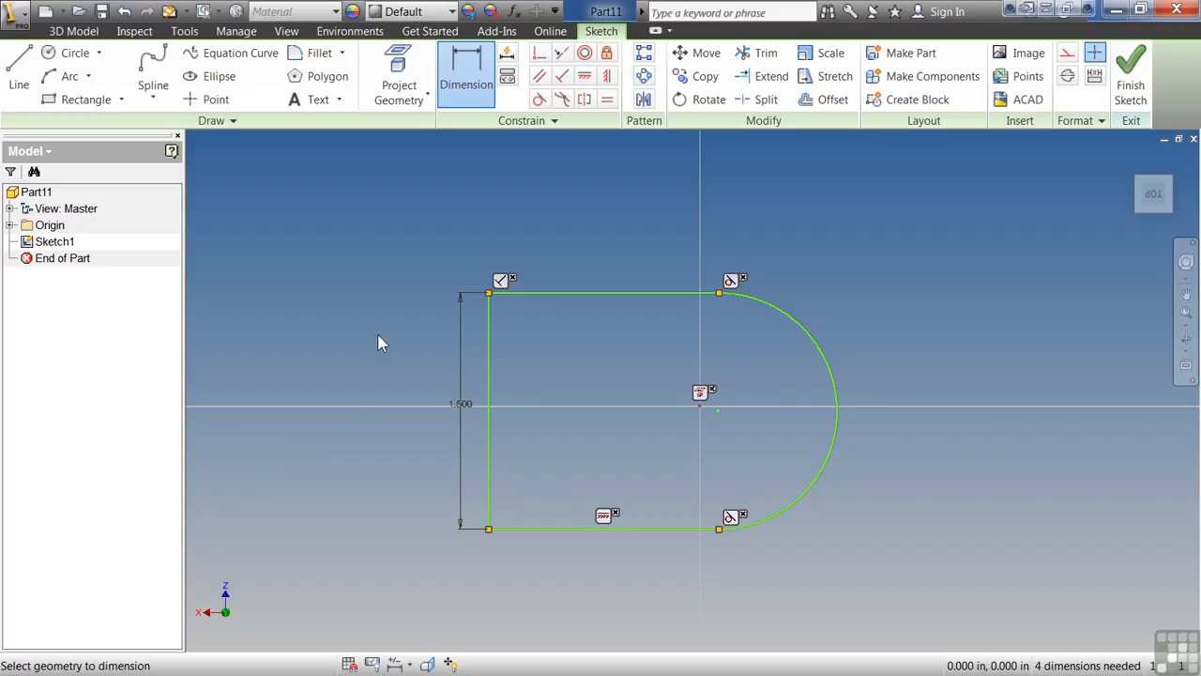
Draw a horizontal line 1 in long inside the D-shaped profile, above its lower edge.
left_click(19, 74)
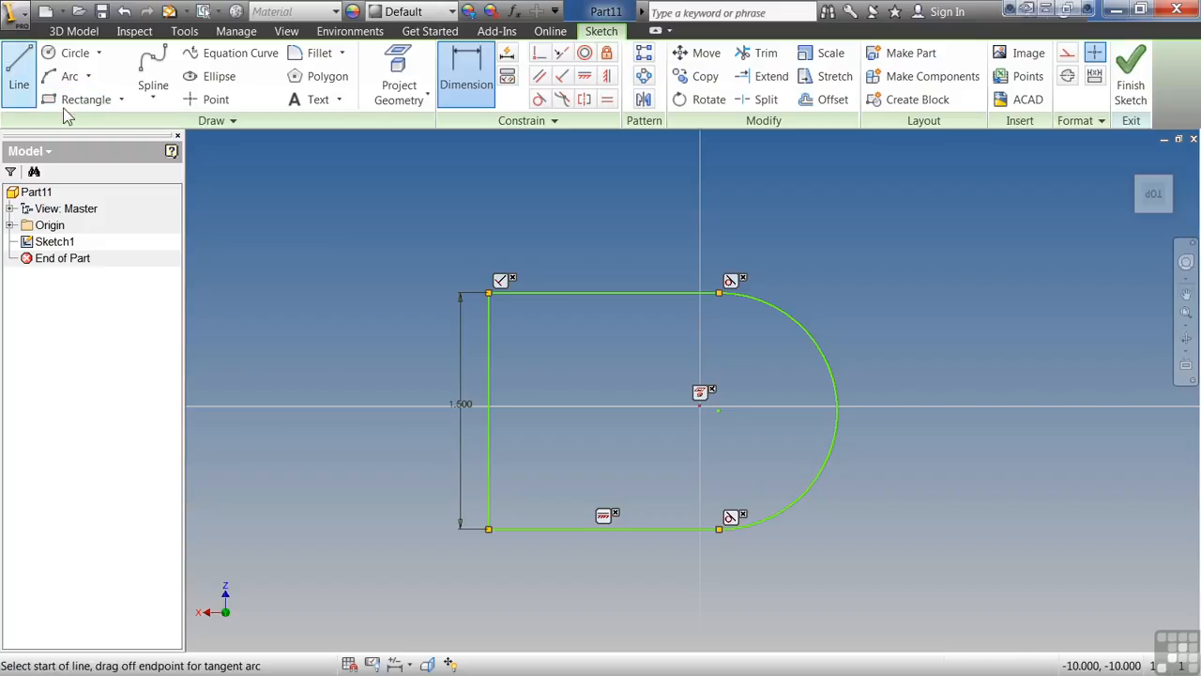
left_click(531, 477)
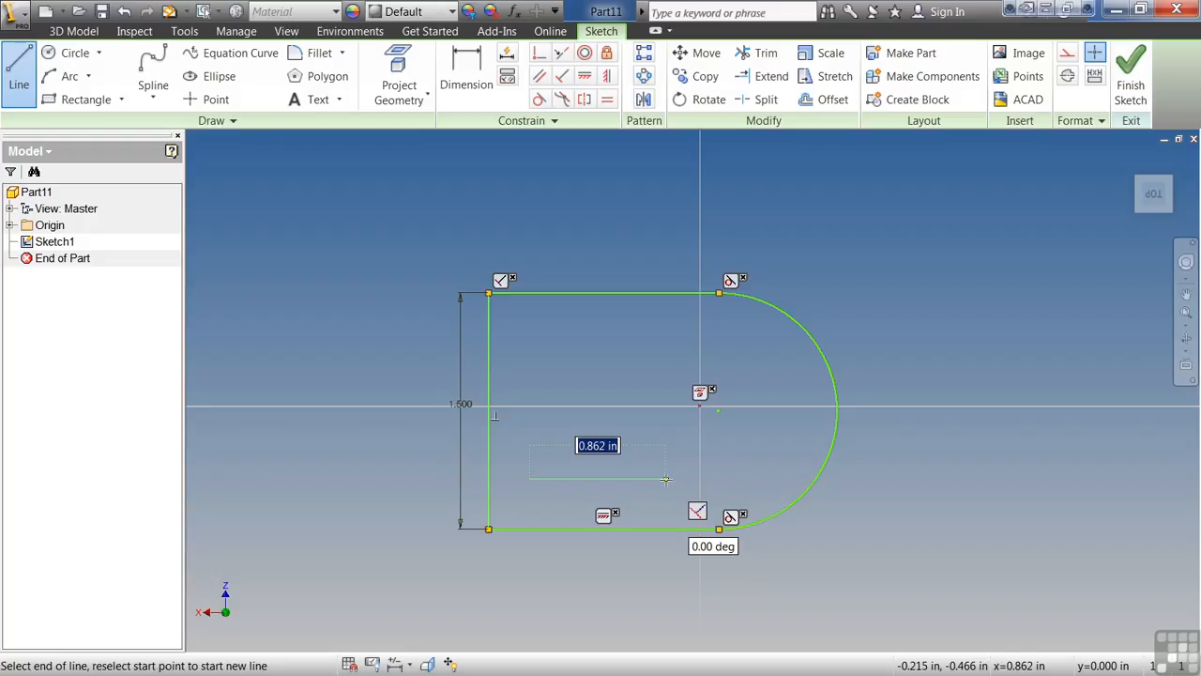
type("1")
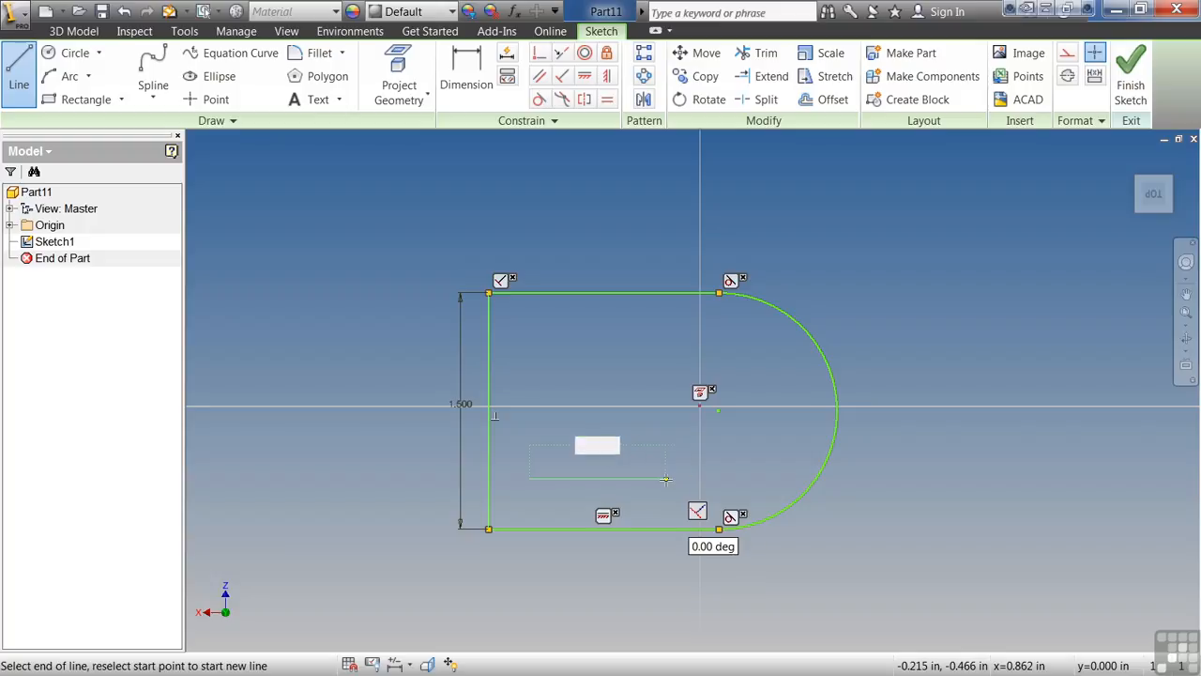
key("Return")
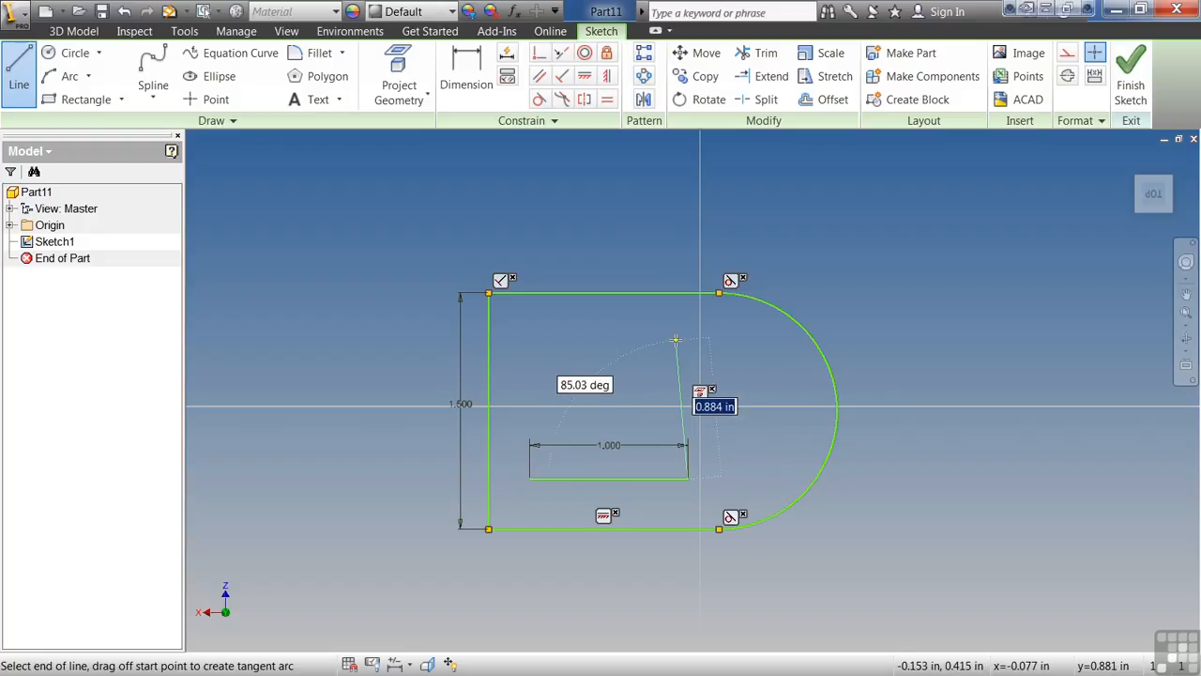
left_click(688, 446)
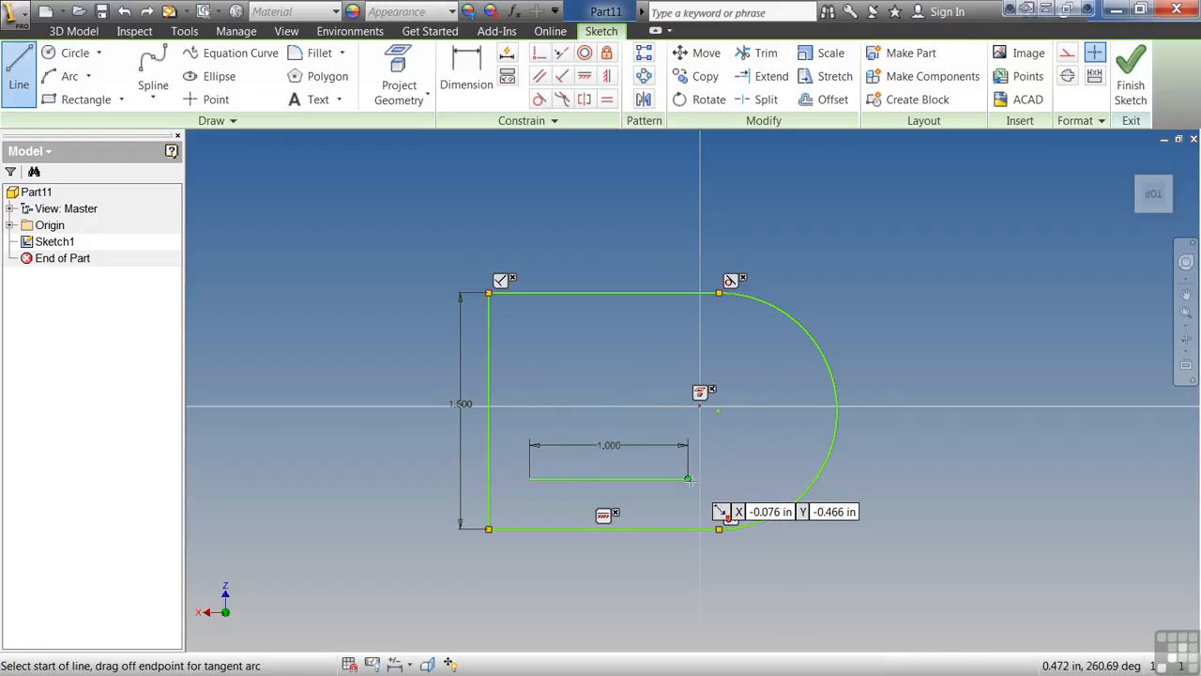
Draw a second line upward from the horizontal line's right endpoint, 1 in long at an angle of 85 degrees.
left_click(688, 479)
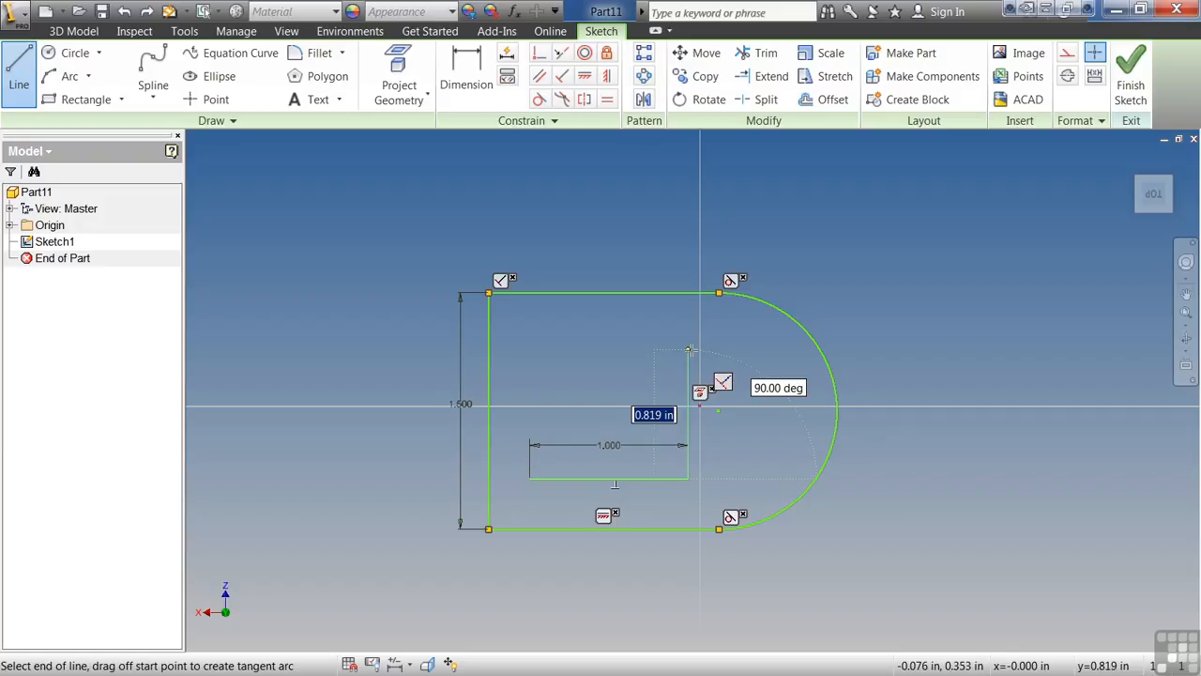
type("1")
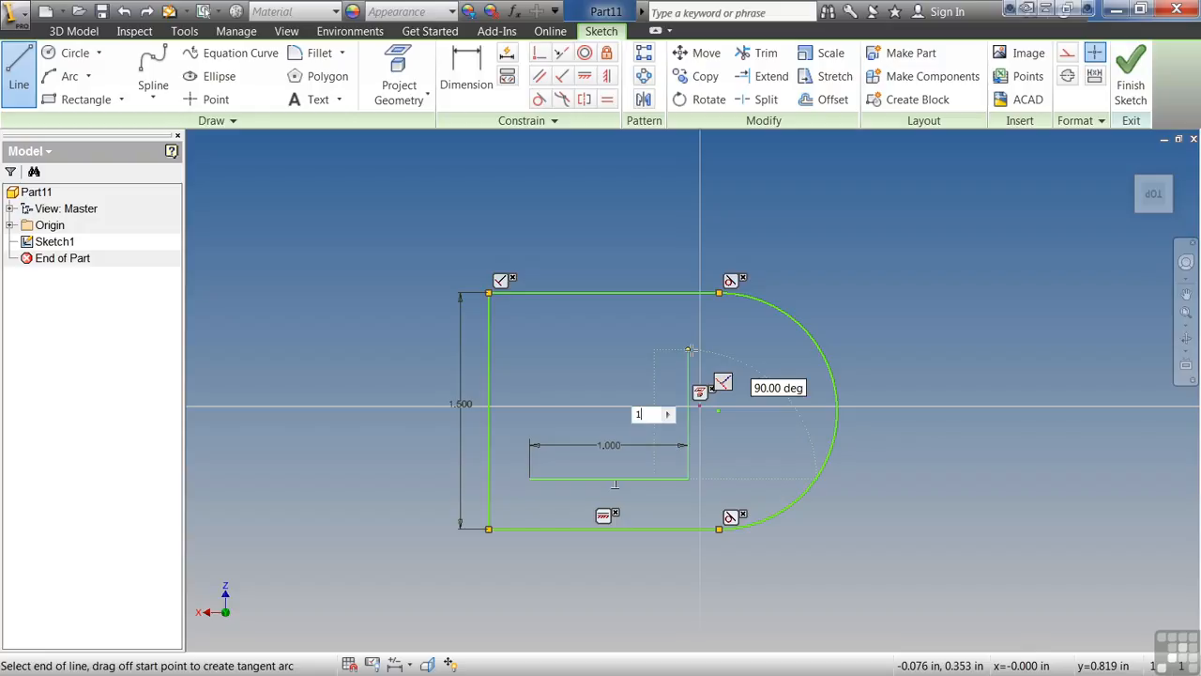
key("Tab")
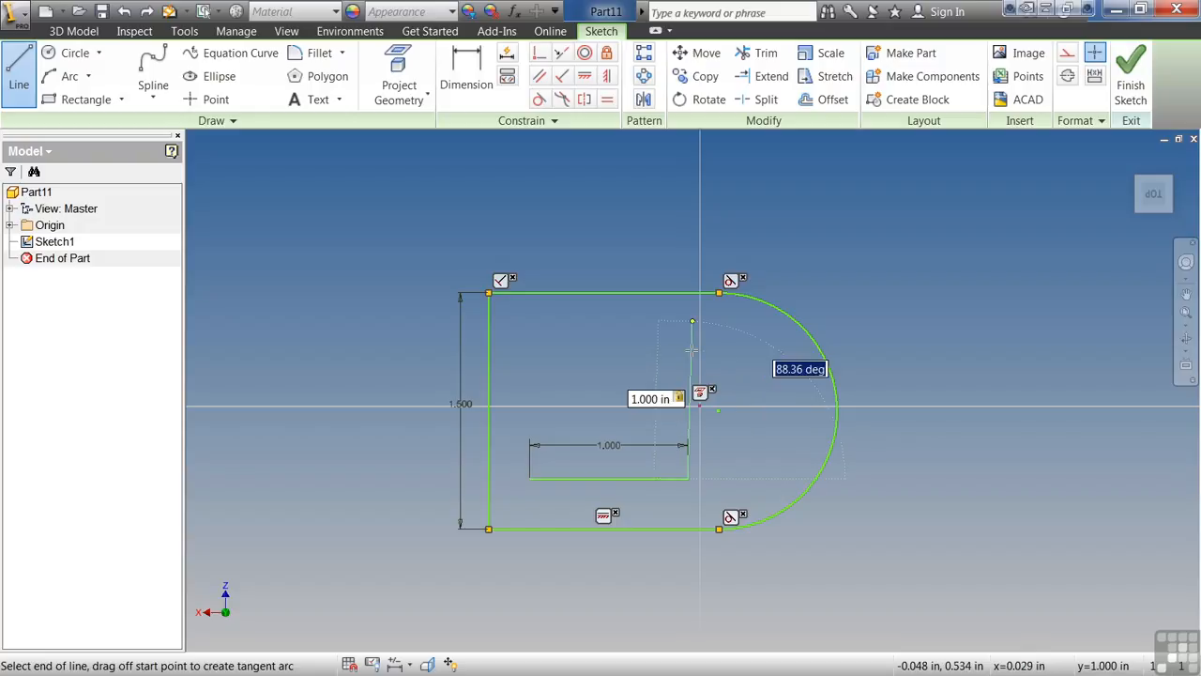
type("75")
key("Tab")
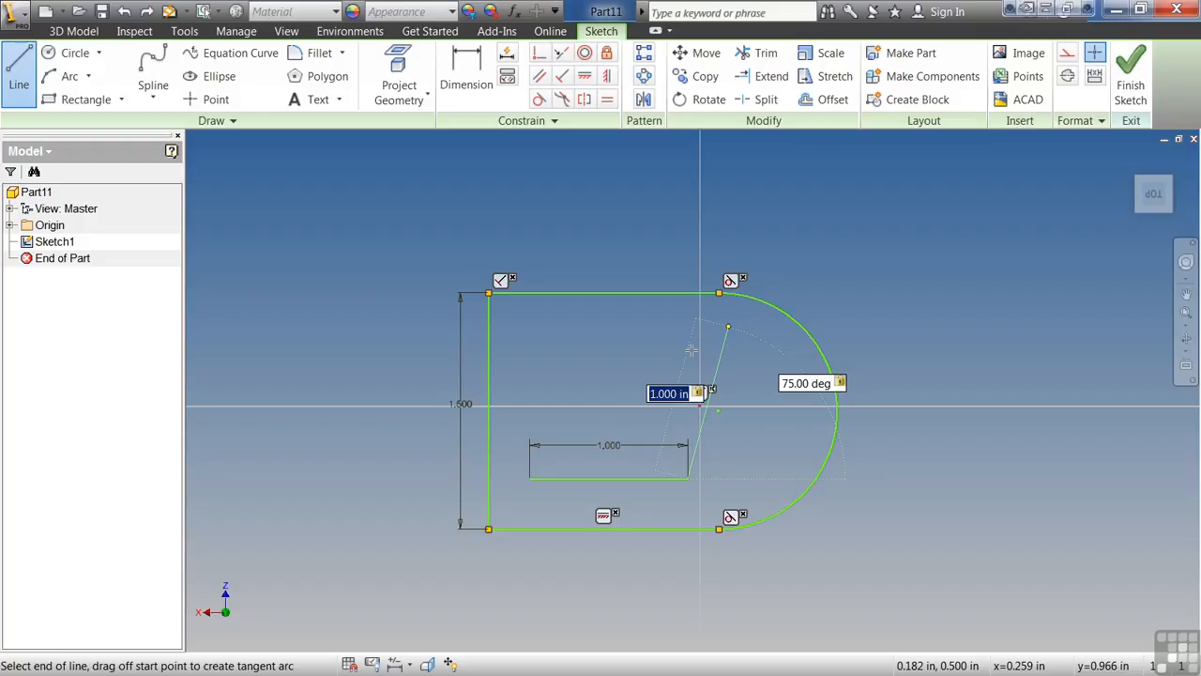
key("Tab")
type("85")
key("Tab")
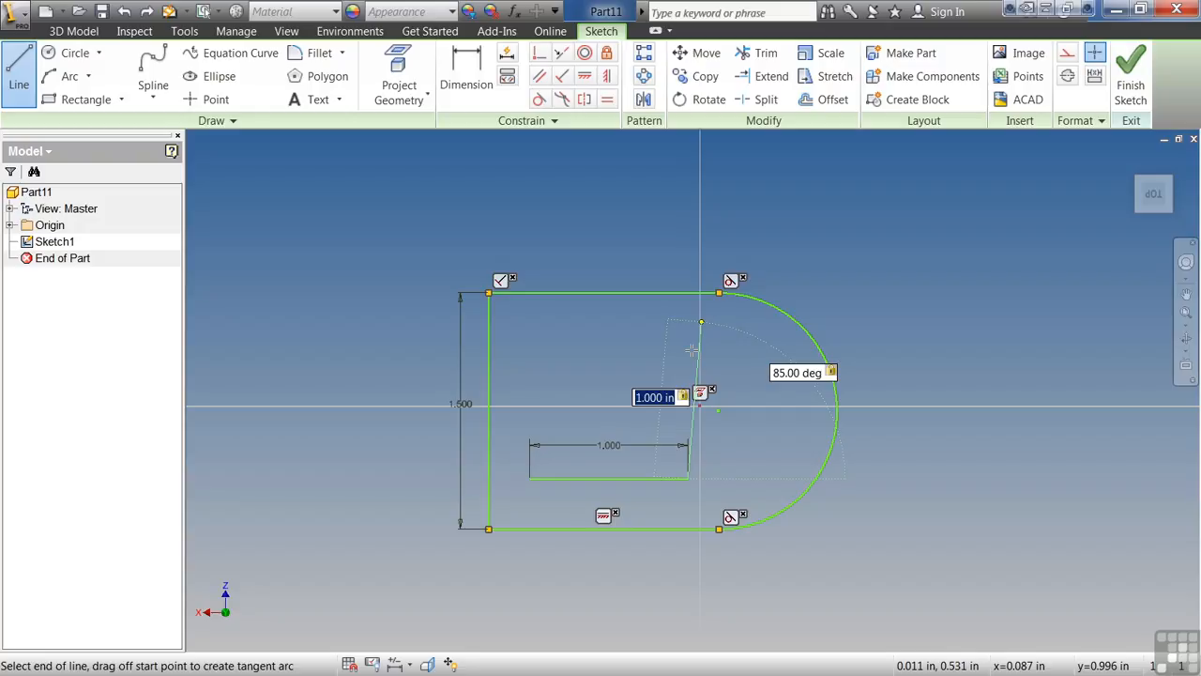
key("Return")
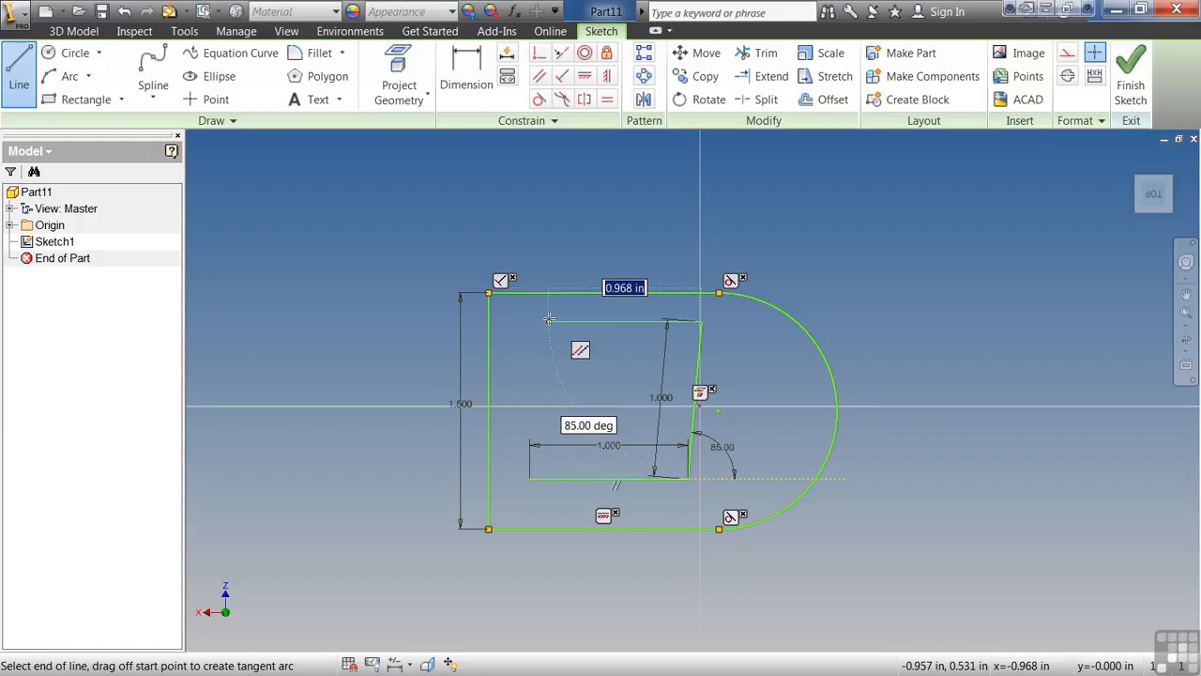
key("Escape")
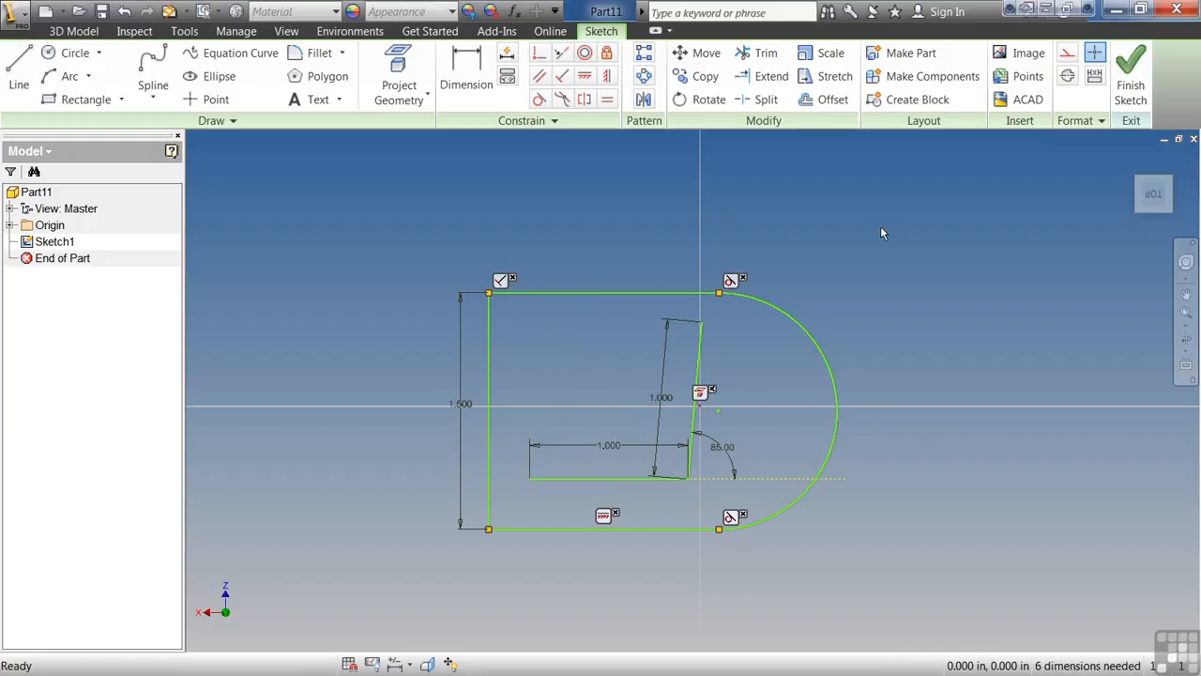
Create a new part from the Standard.ipt template and start a 2D sketch on the horizontal origin plane.
left_click(45, 11)
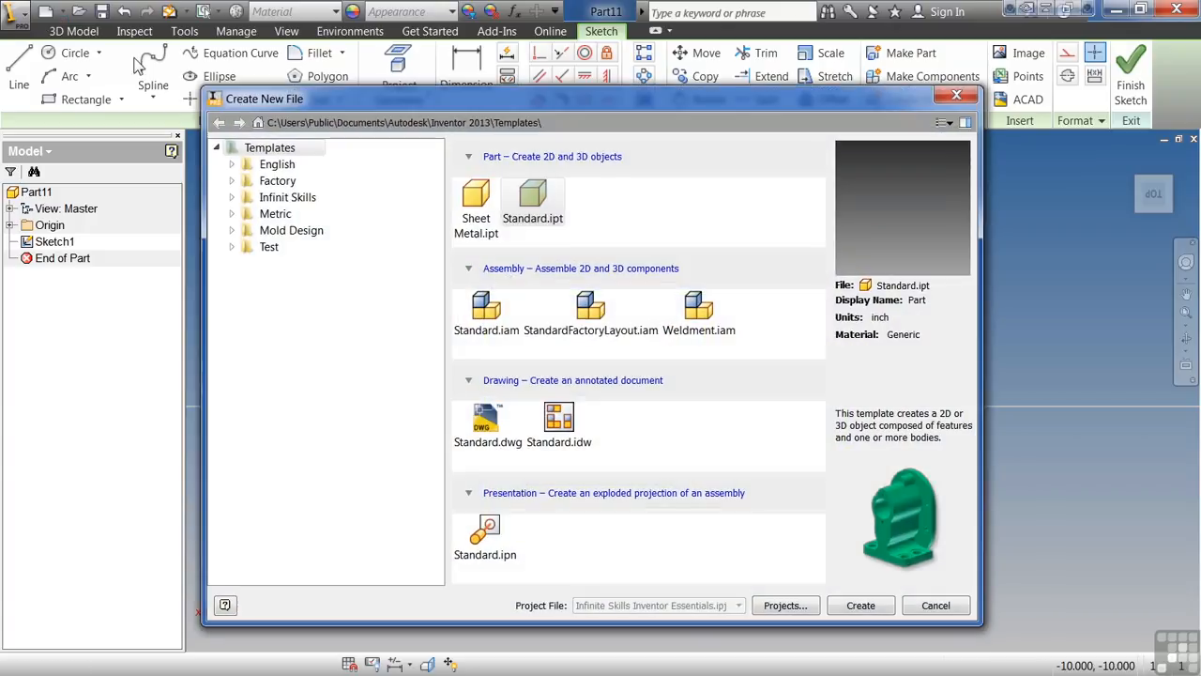
left_click(543, 214)
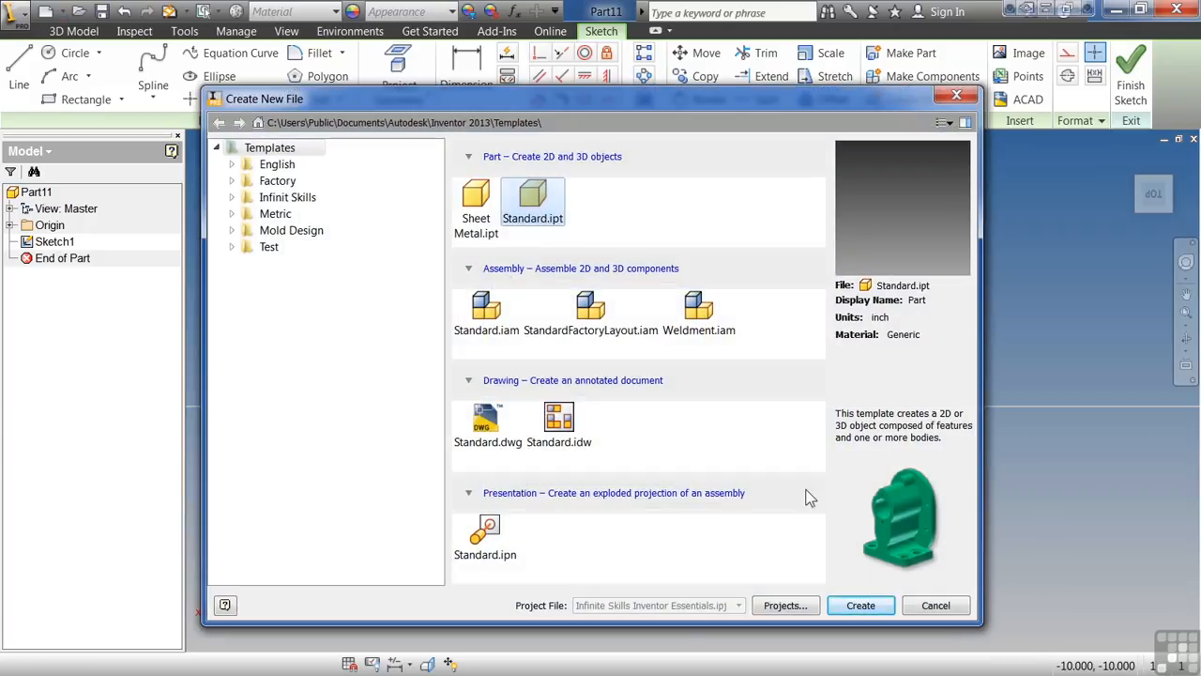
left_click(868, 609)
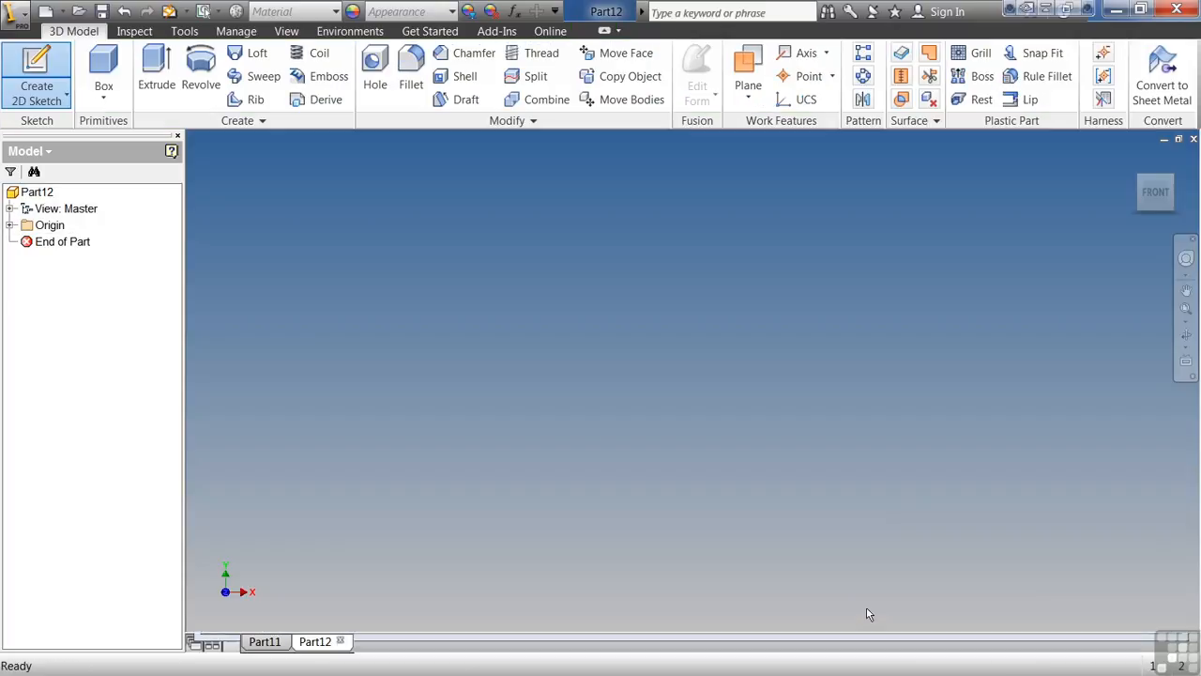
left_click(52, 68)
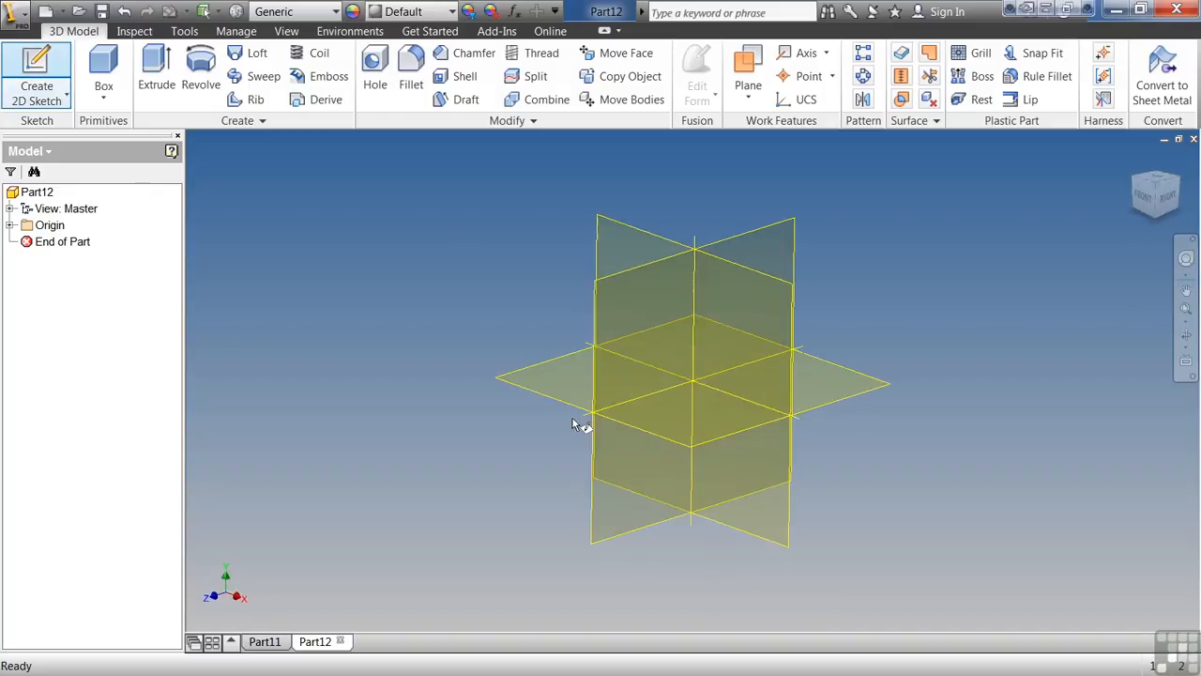
left_click(536, 389)
Sketch a rough closed outline of 16 lines around the origin, about 1.5 in wide, with two upper prongs and two lower feet.
left_click(18, 77)
left_click(459, 473)
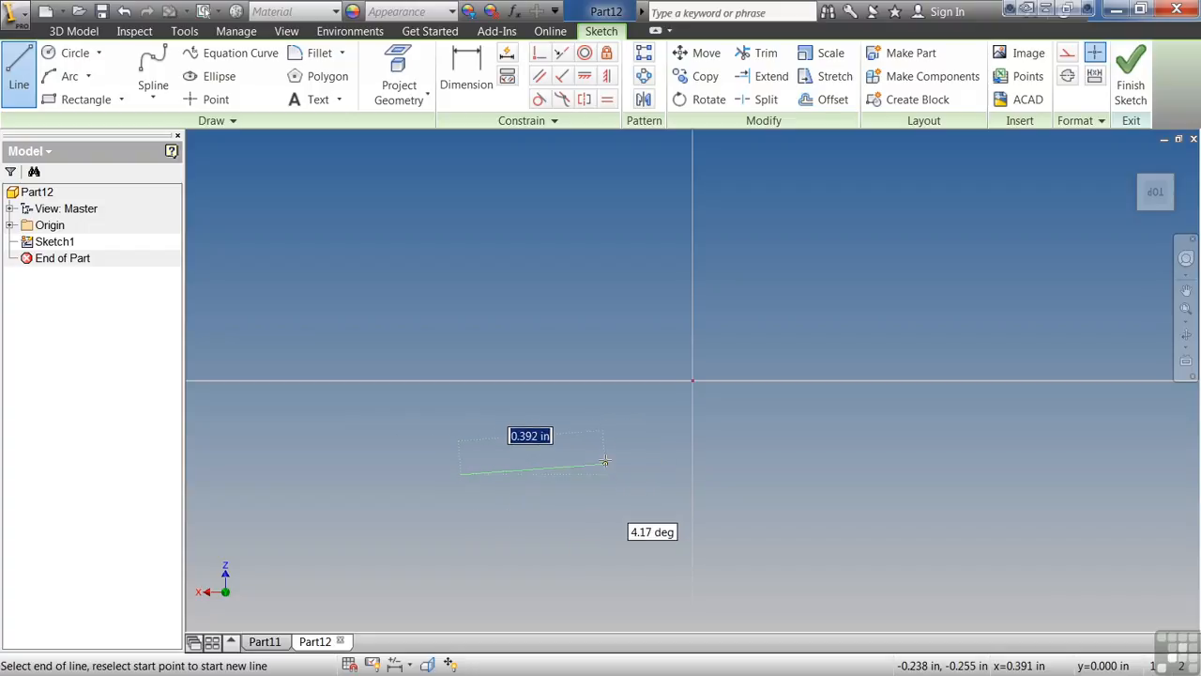
left_click(607, 457)
left_click(607, 346)
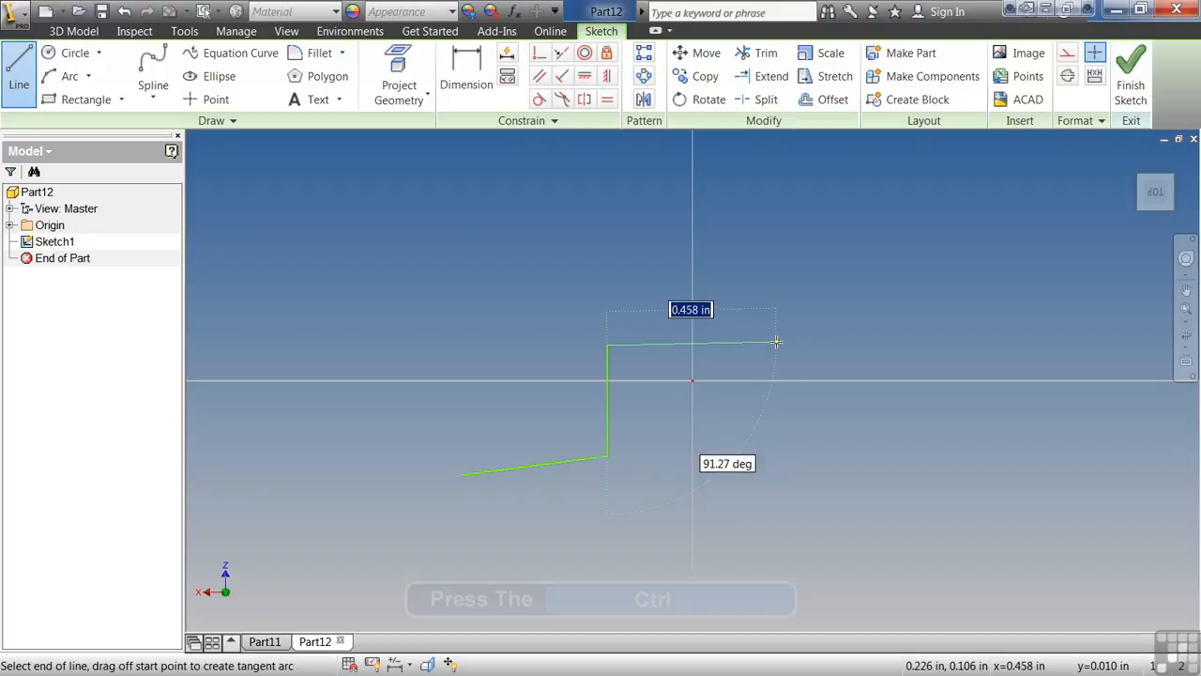
left_click(776, 345)
left_click(783, 485)
left_click(1023, 475)
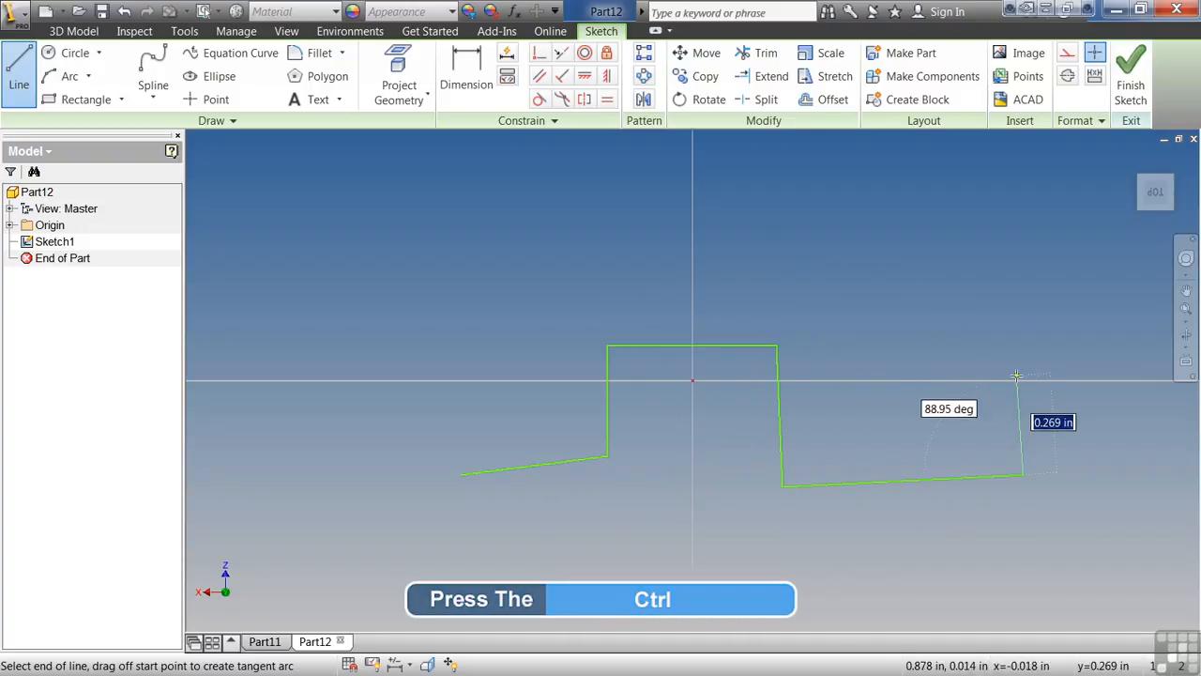
left_click(1004, 381)
left_click(846, 384)
left_click(826, 160)
left_click(744, 168)
left_click(734, 284)
left_click(514, 175)
left_click(531, 405)
left_click(454, 415)
left_click(461, 473)
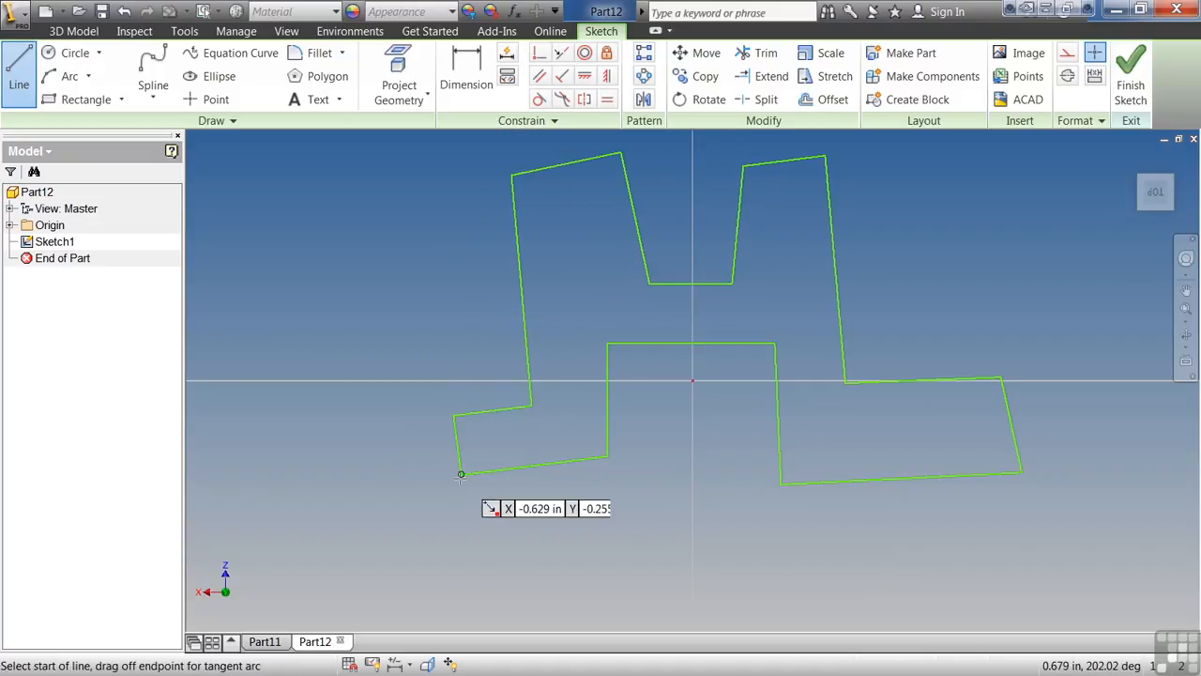
key("Escape")
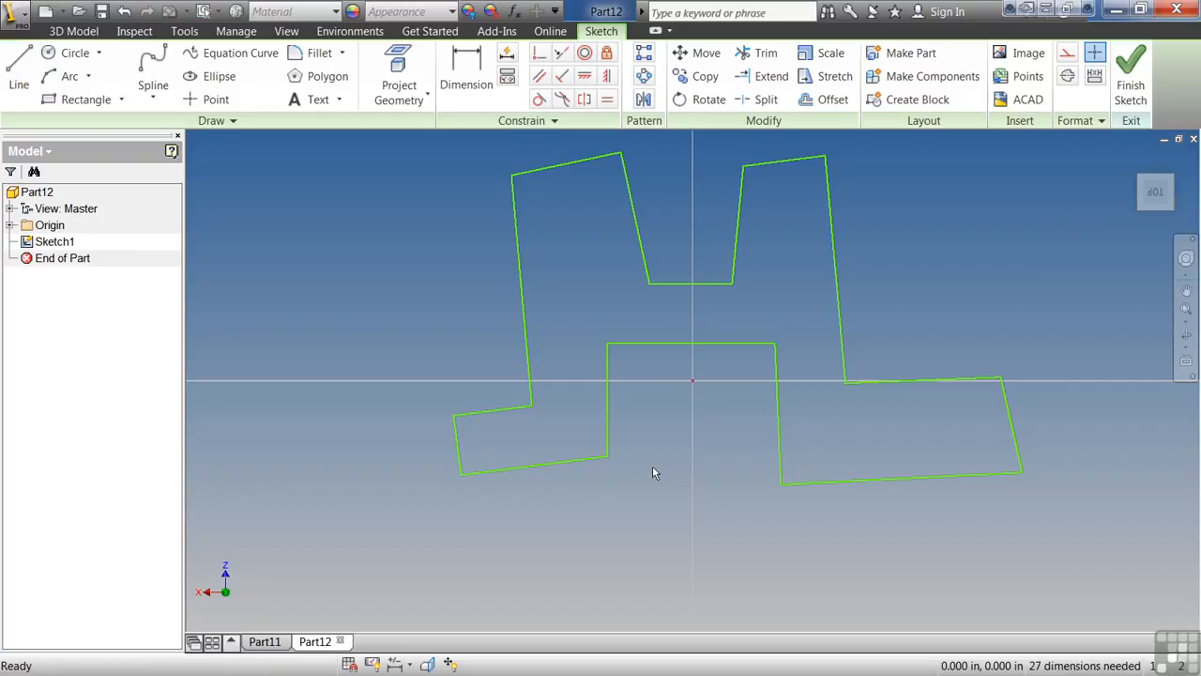
Apply a horizontal constraint to the bottom edge of the outline's left foot.
scroll(653, 472, "down", 5)
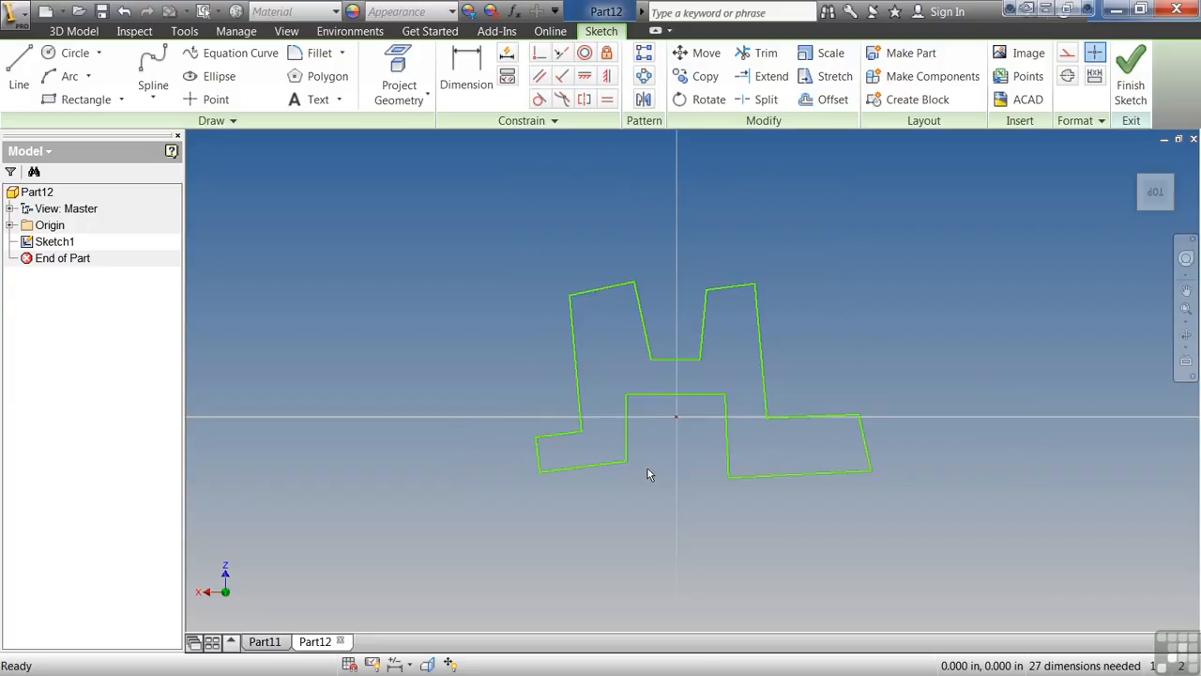
left_click(584, 78)
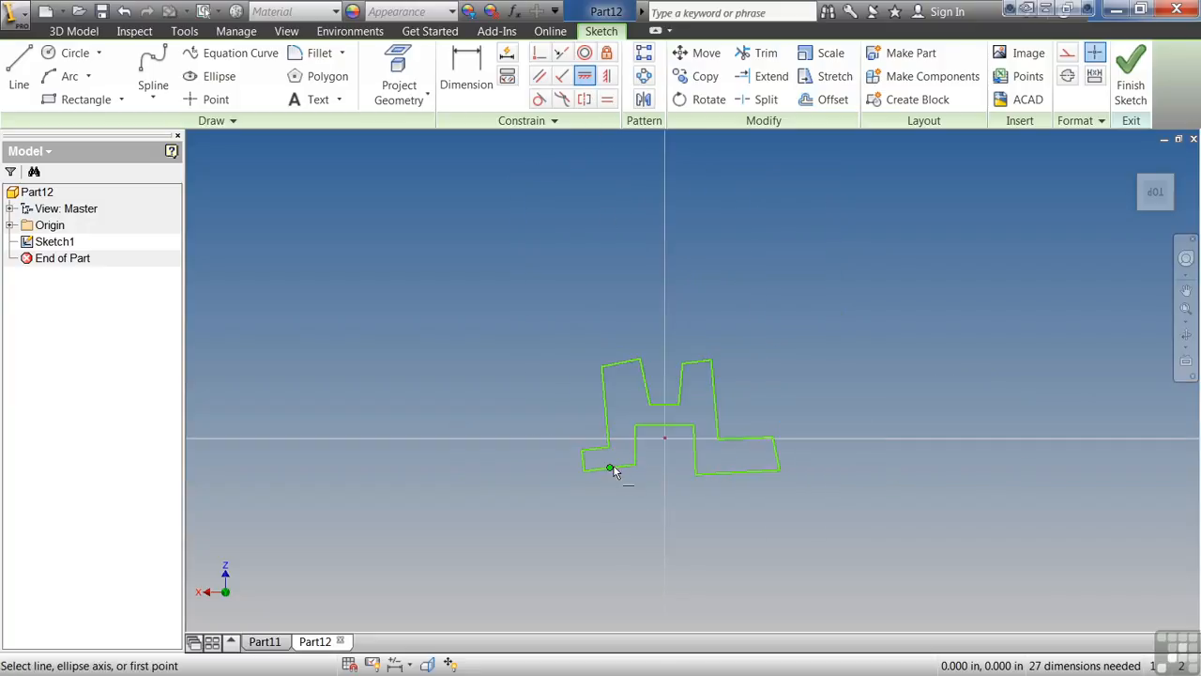
left_click(625, 471)
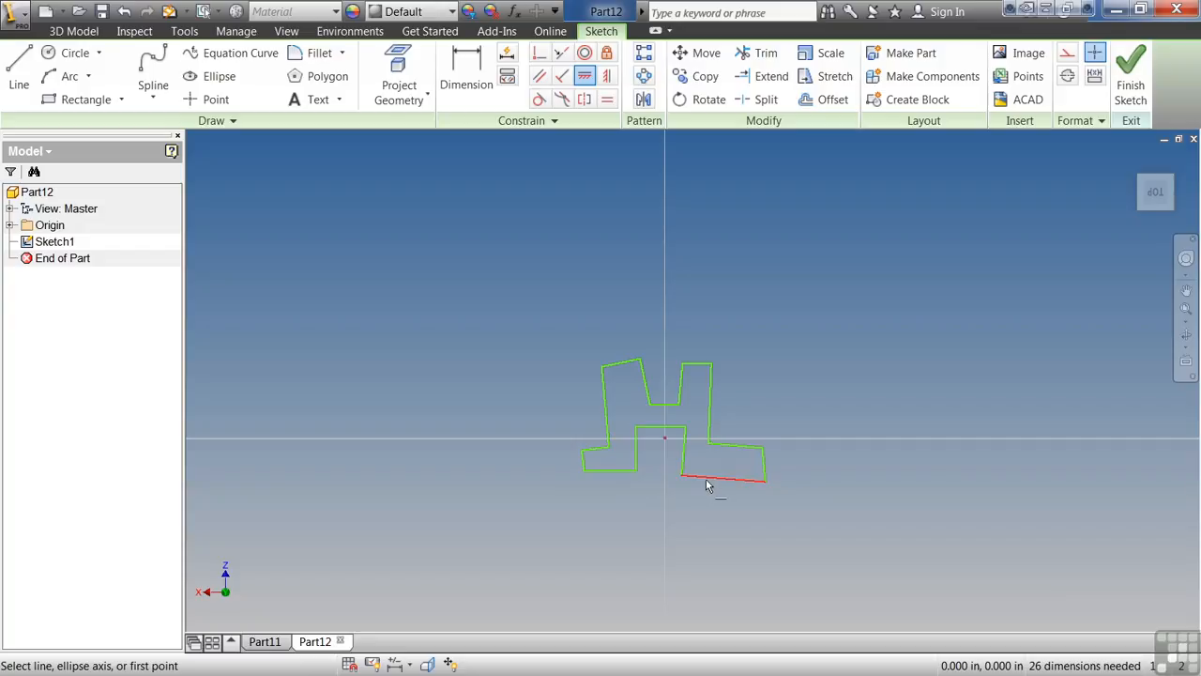
Make the bottom edge of the right foot collinear with the bottom edge of the left foot.
left_click(560, 54)
left_click(619, 470)
left_click(706, 481)
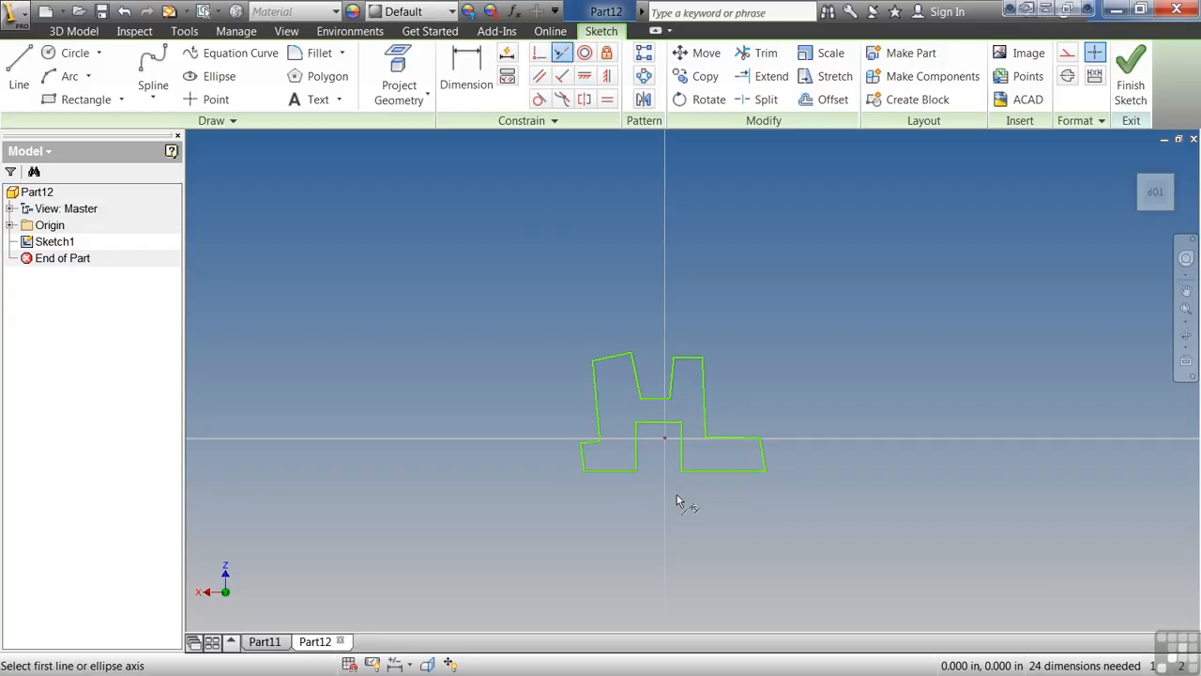